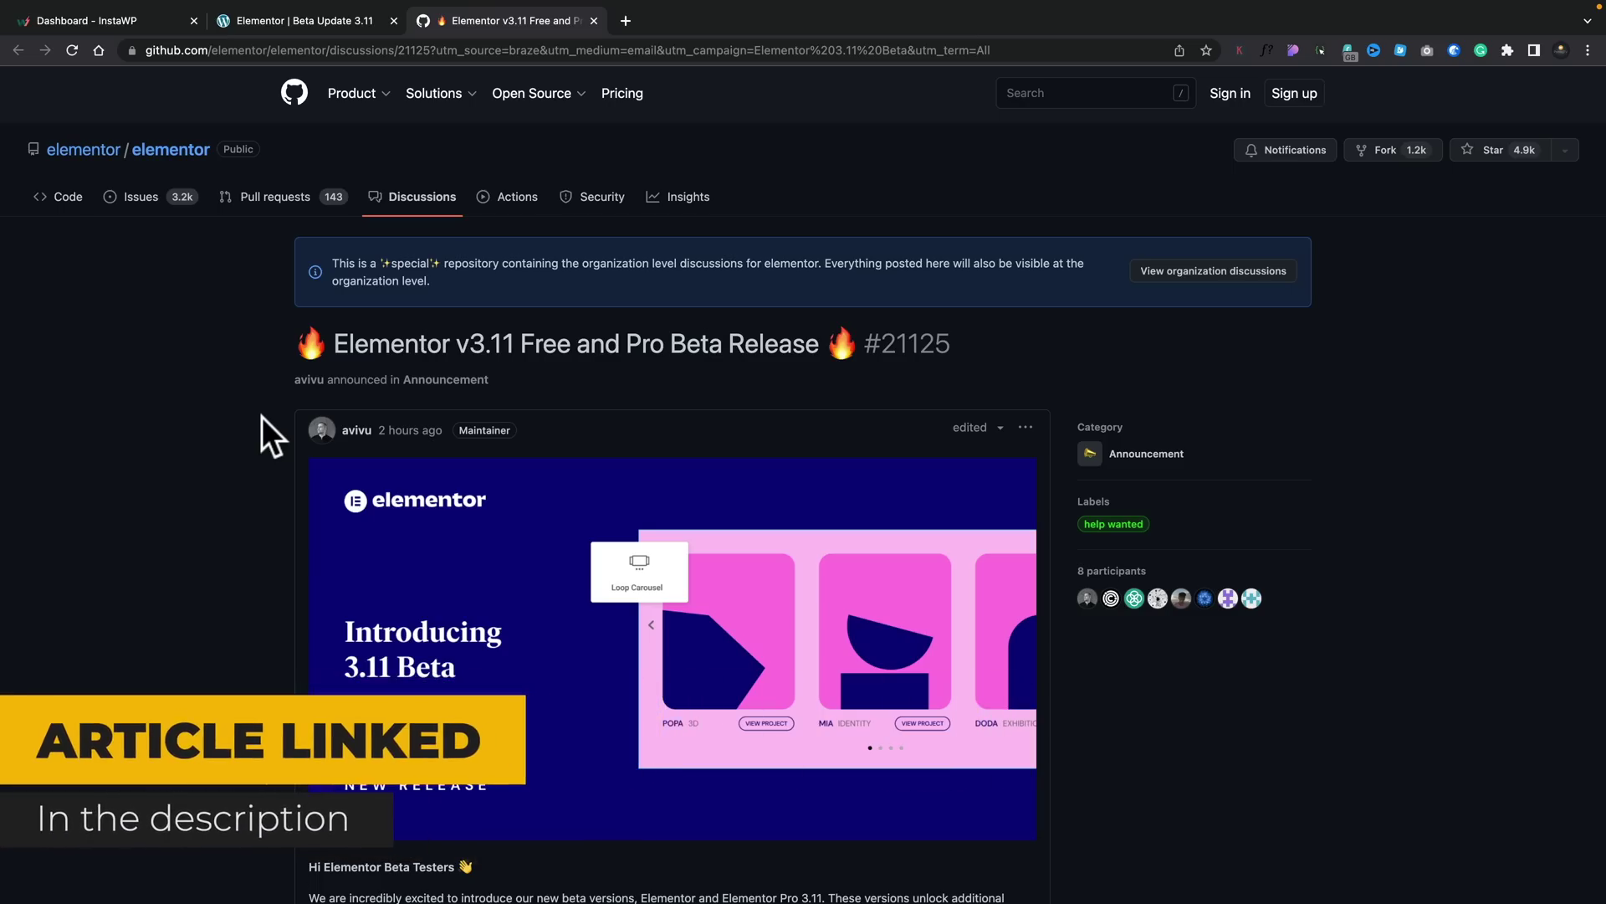
Step: In the Elementor page editor, add a container to the empty page and set its minimum height to 50 VH
scroll(261, 417, "down", 3)
scroll(259, 403, "down", 3)
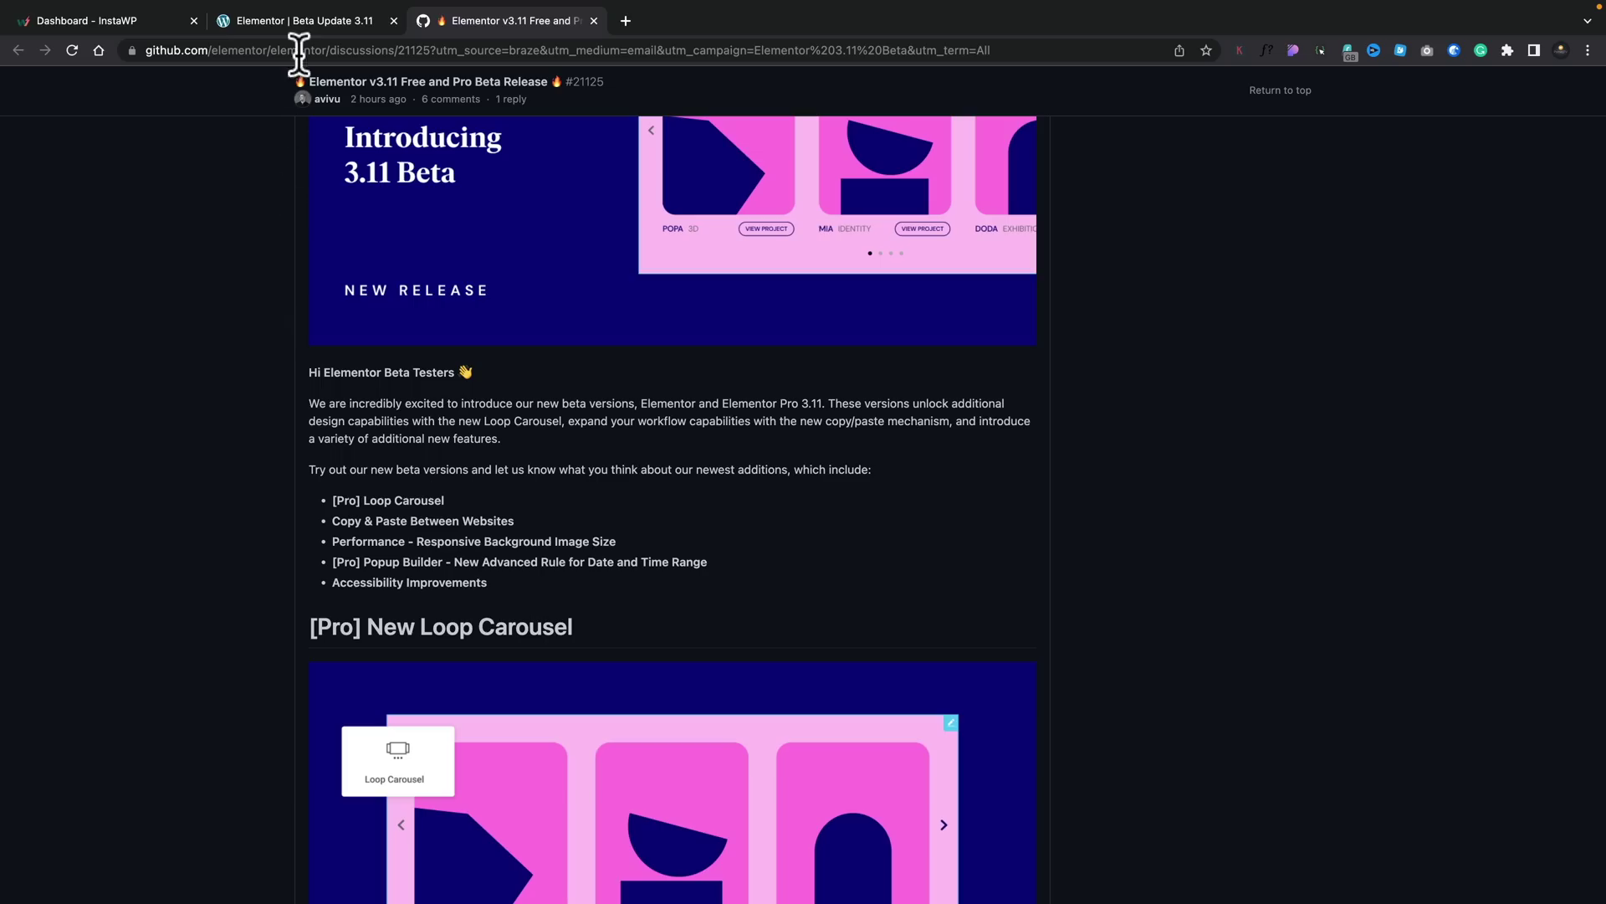
left_click(305, 18)
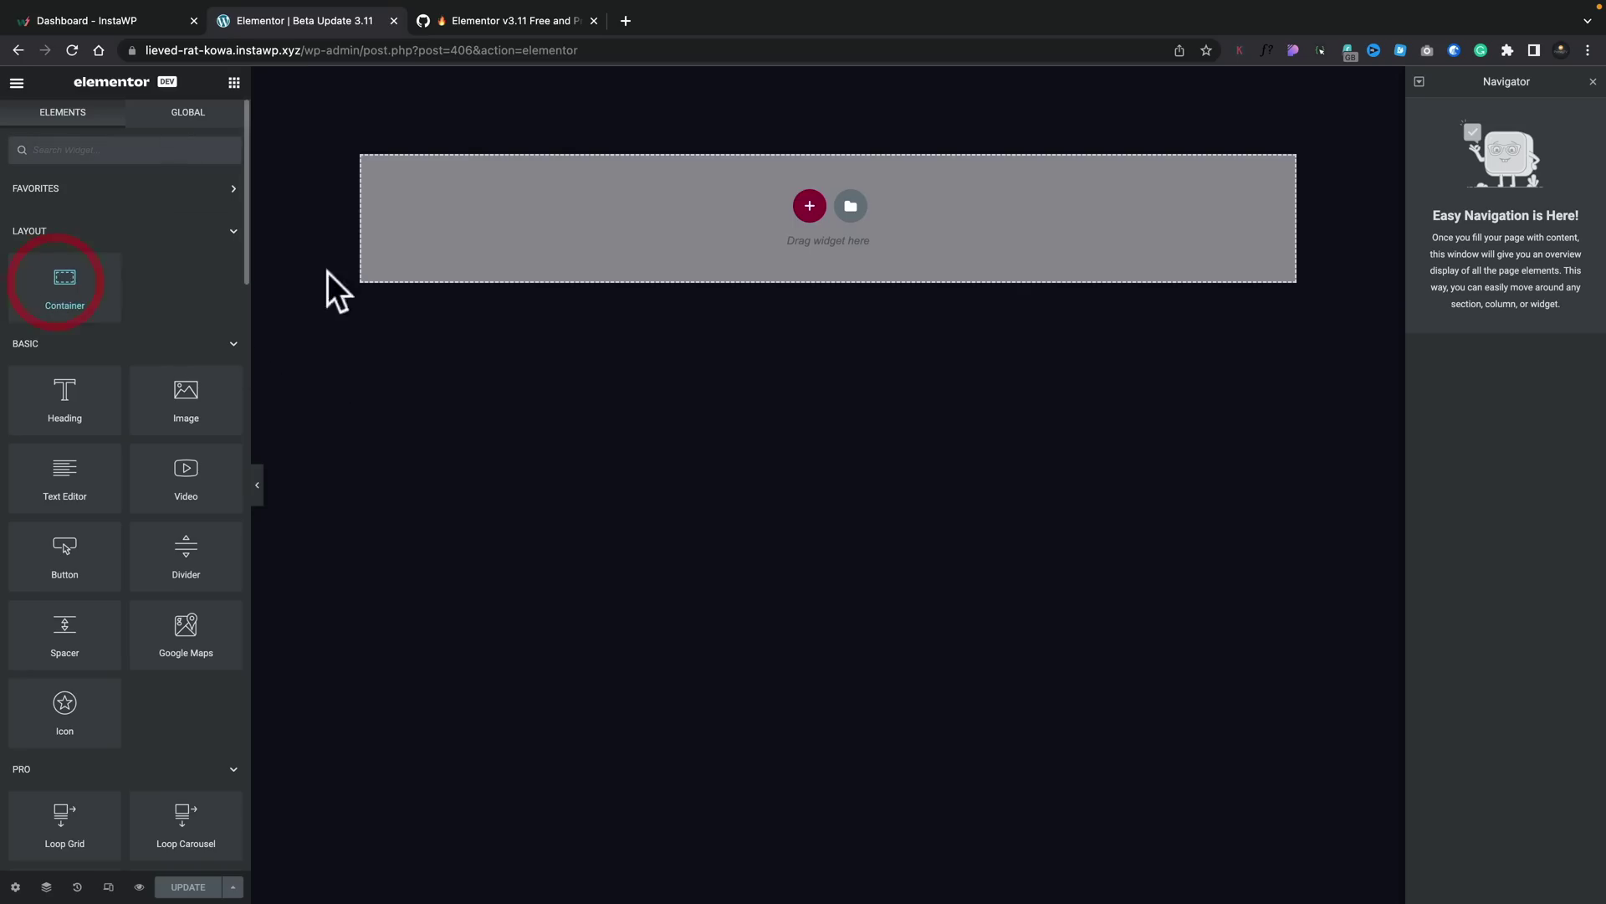
left_click_drag(109, 289, 818, 96)
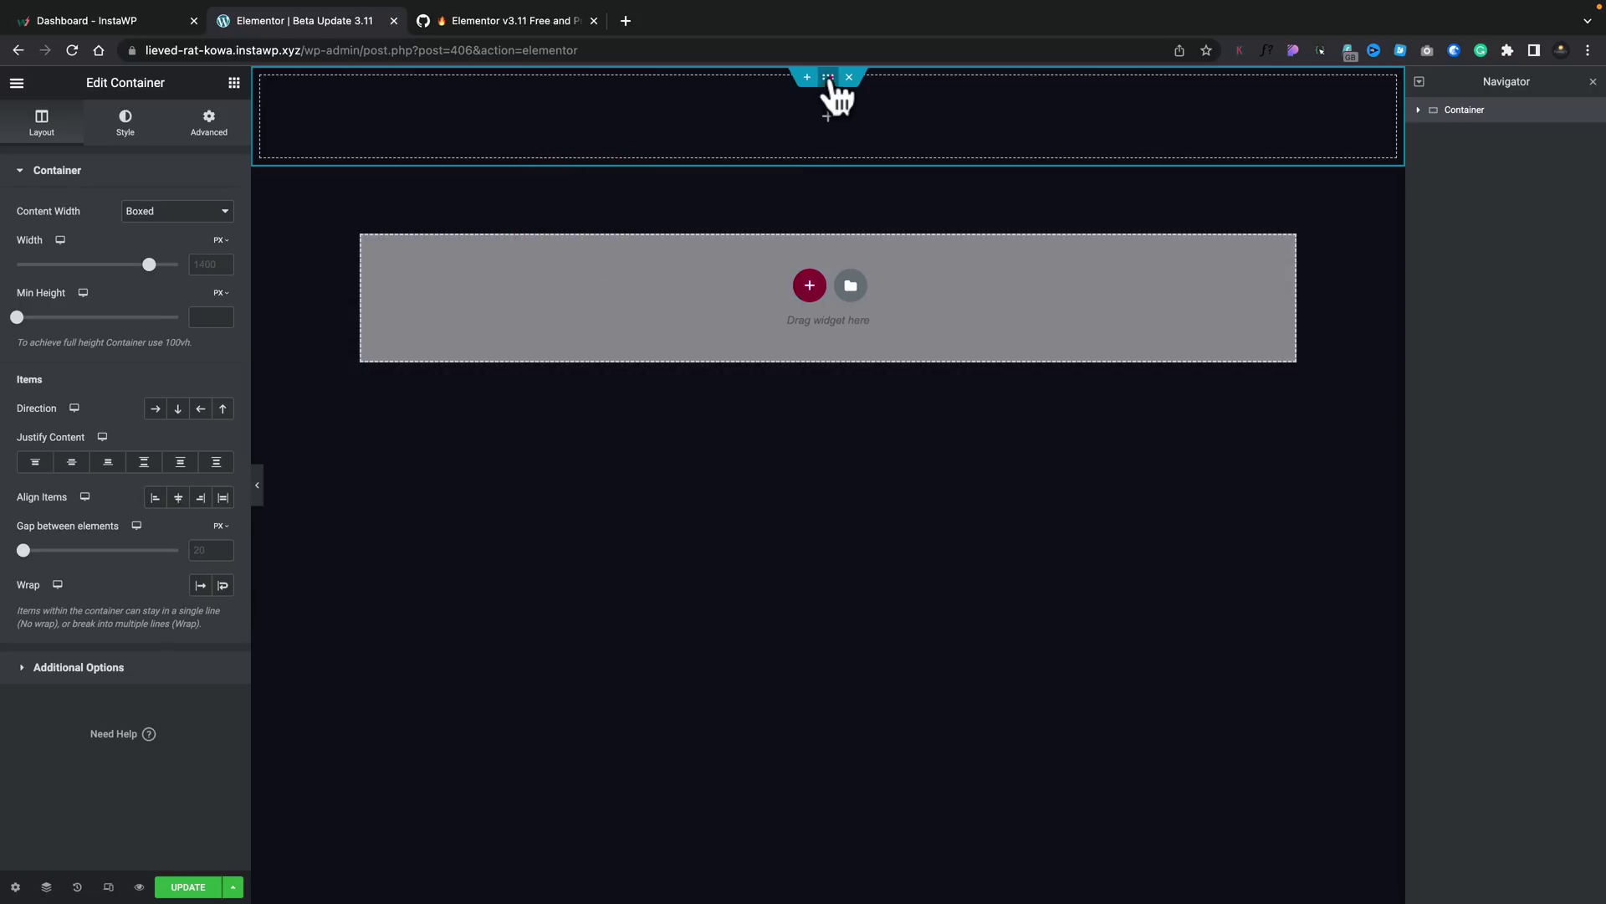
left_click(223, 316)
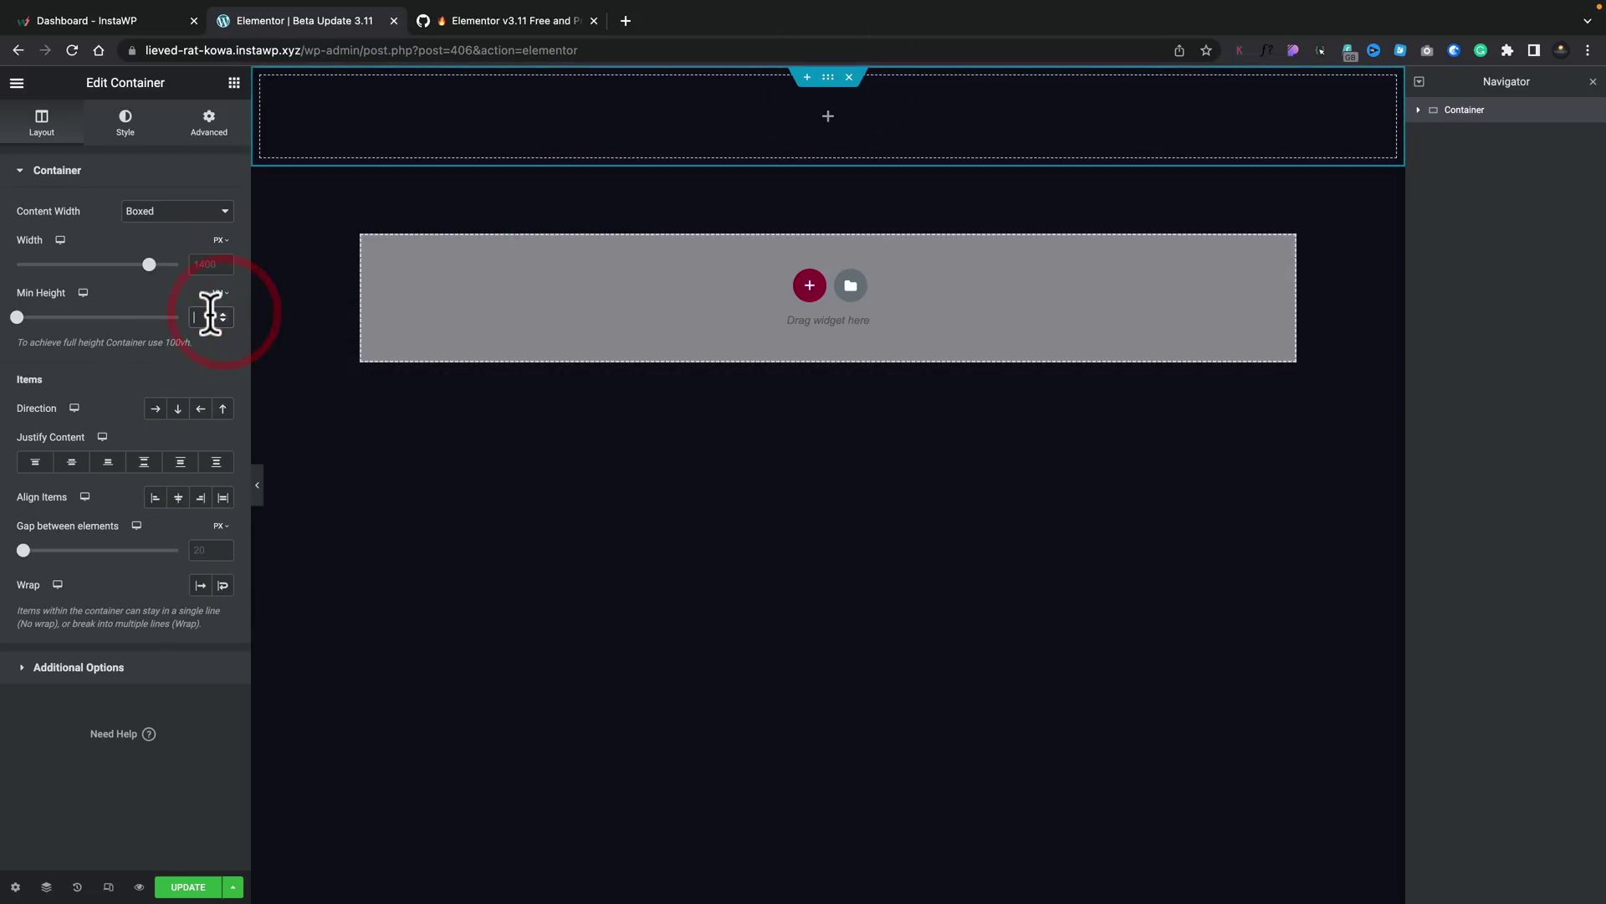
type("50")
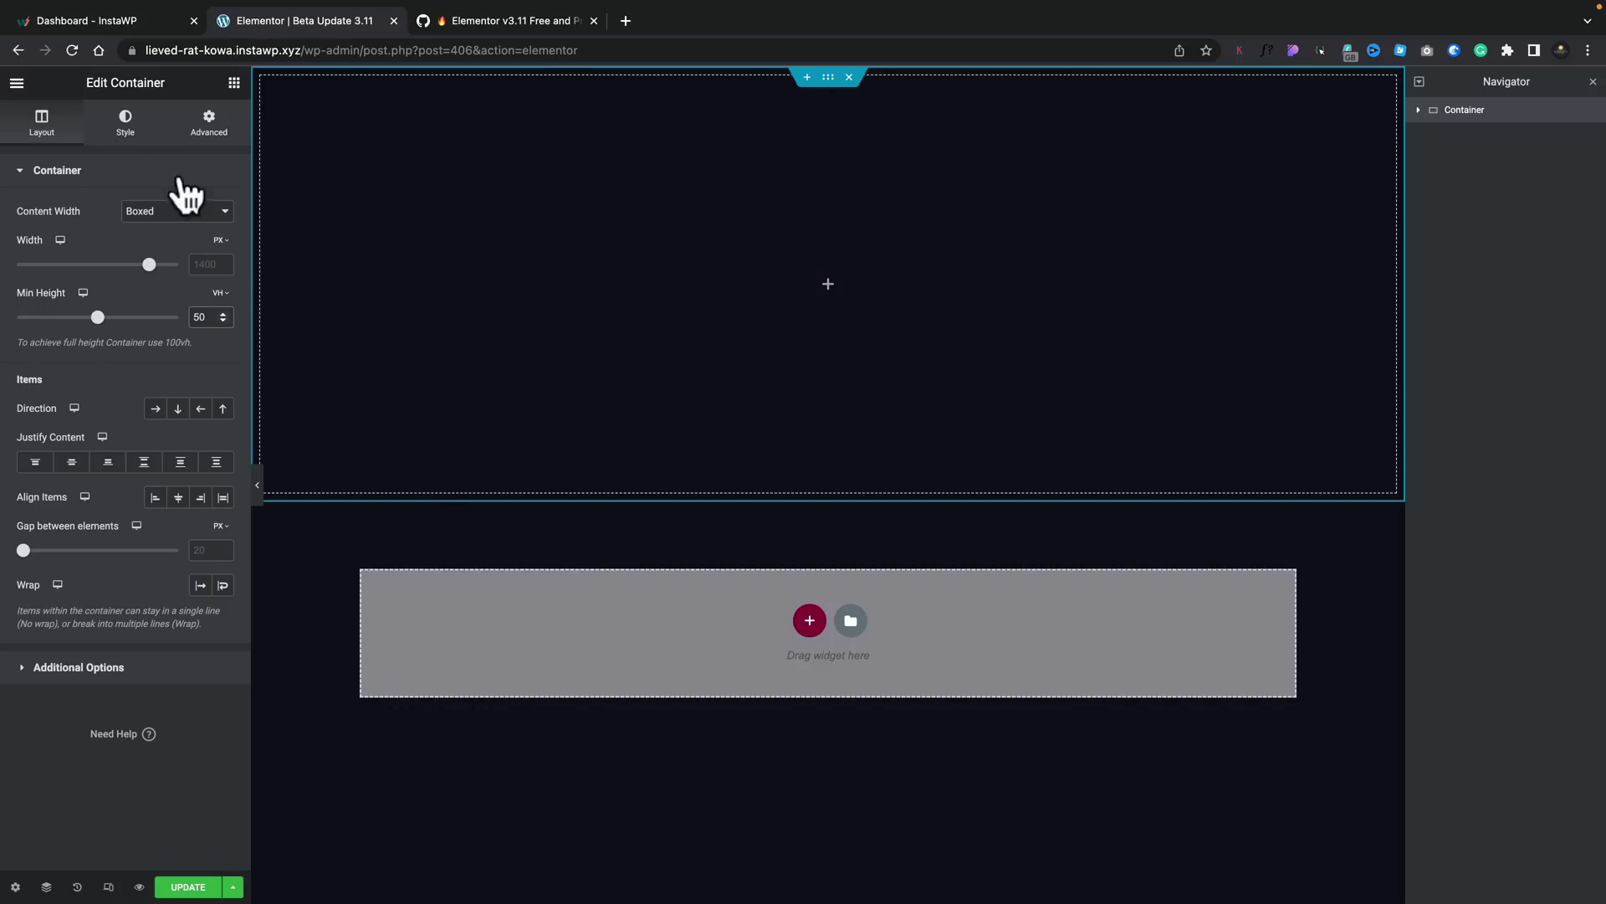
Step: Give the container a classic desktop background using the image of the man in a red sweater against the teal wall
left_click(127, 122)
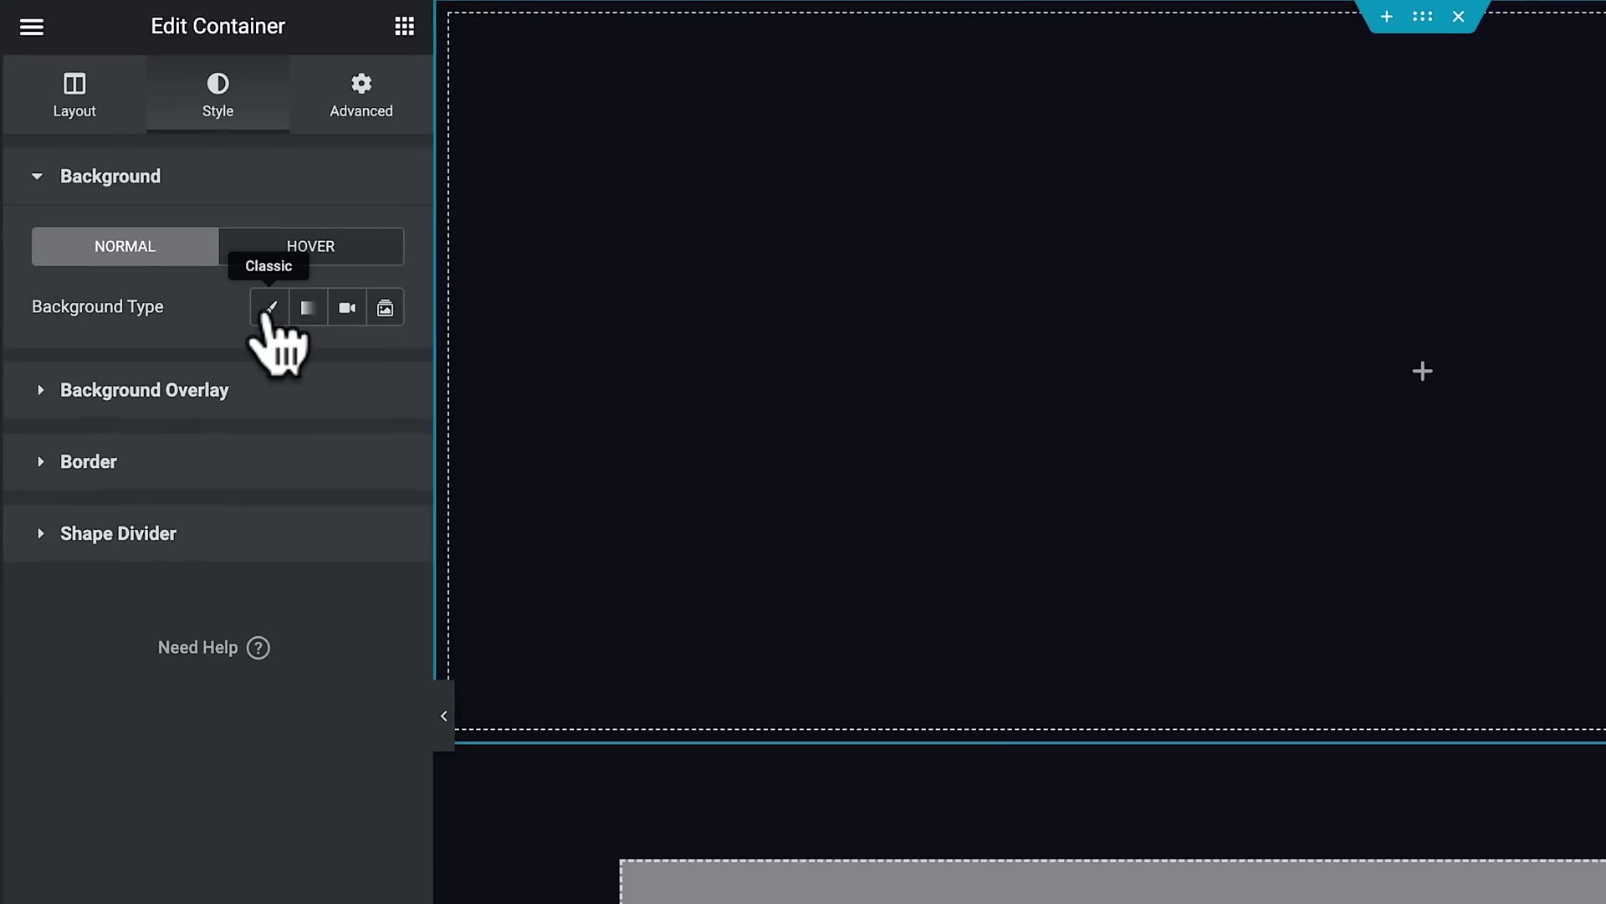
left_click(267, 308)
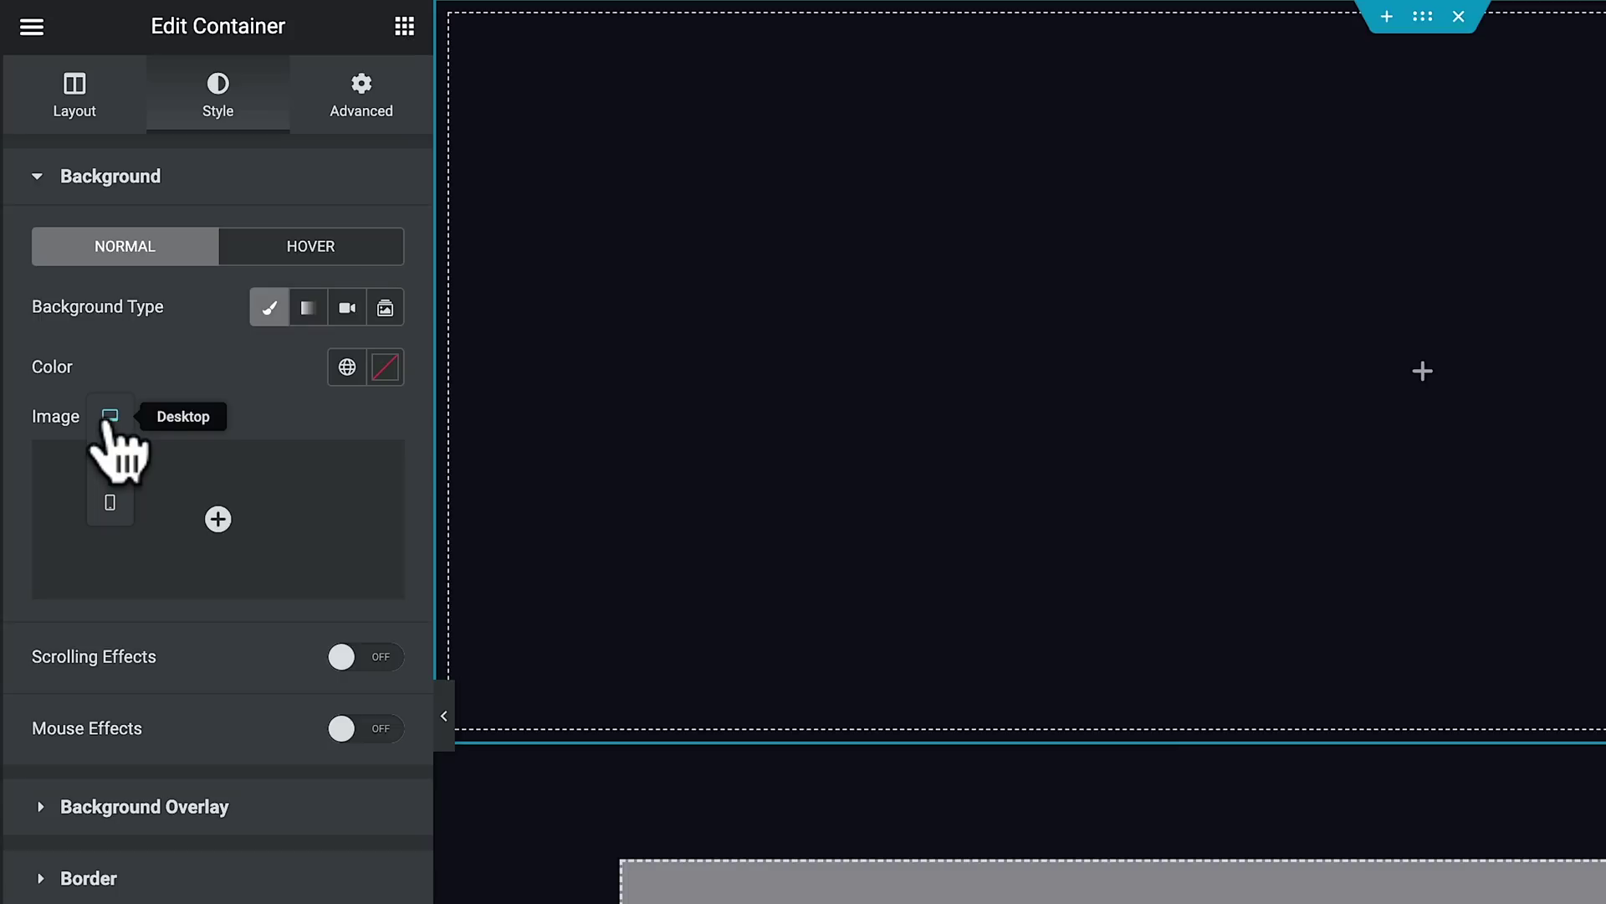
left_click(189, 374)
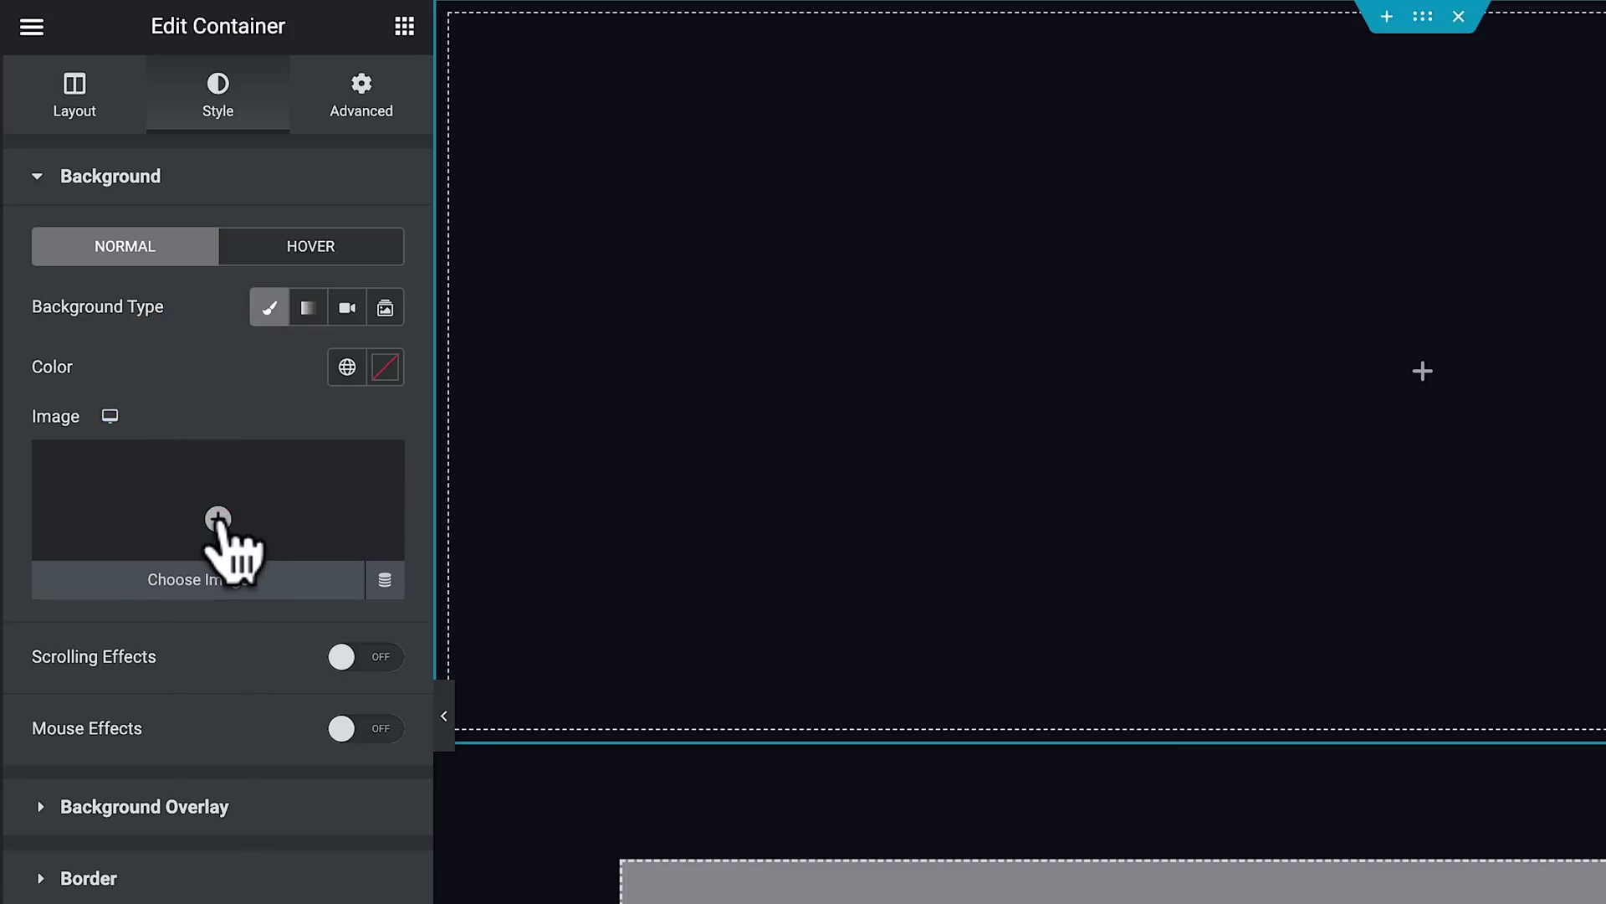
left_click(220, 518)
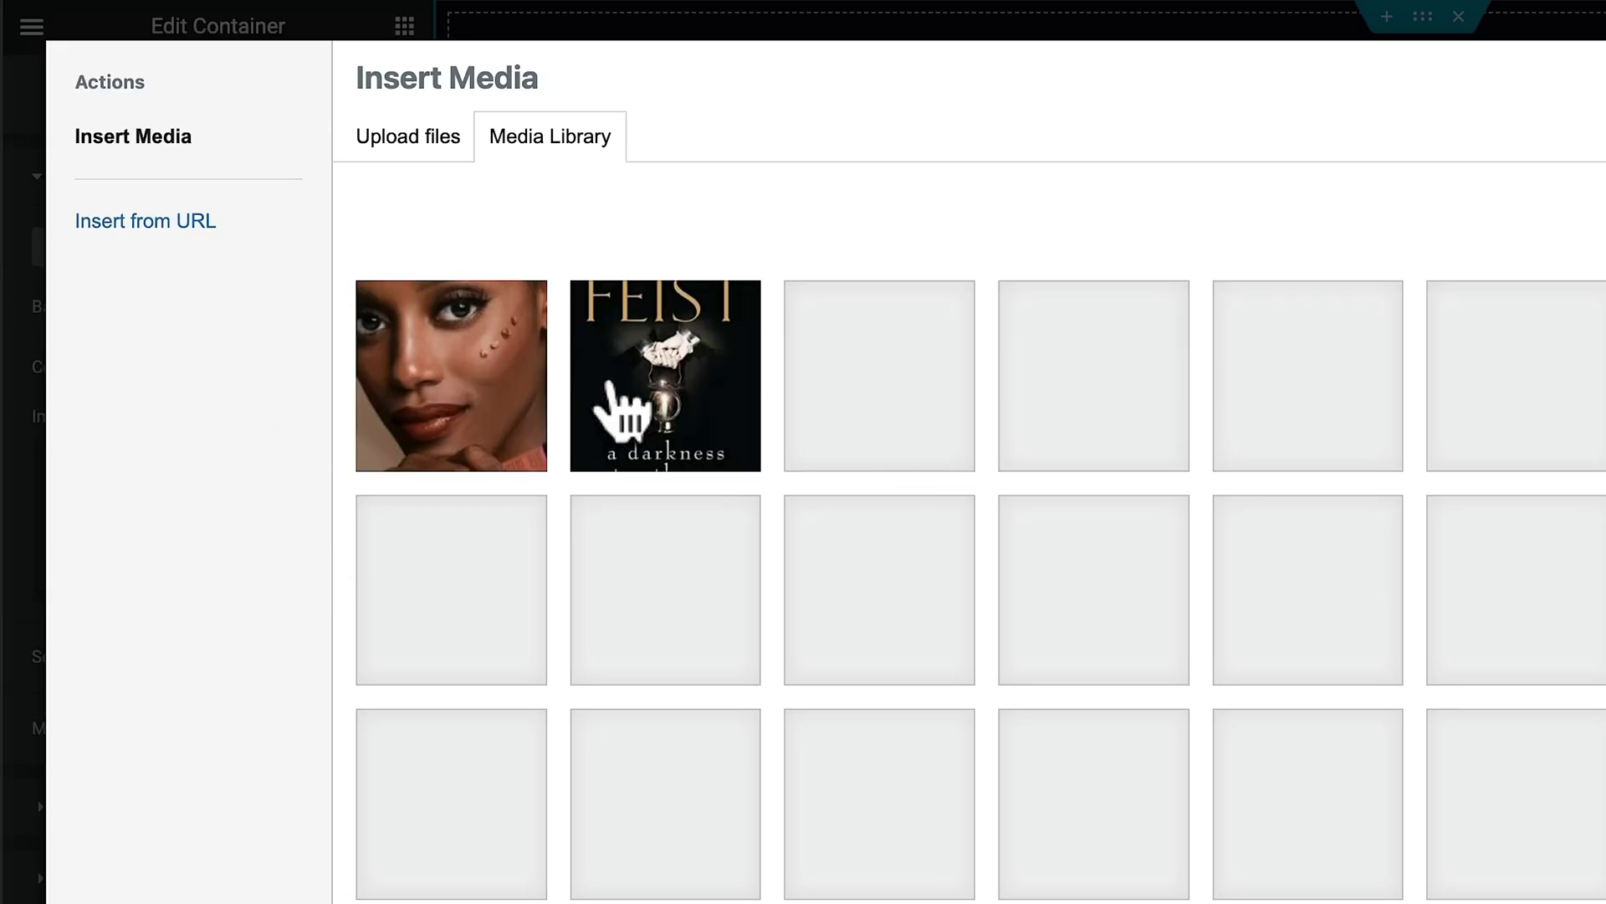
left_click(1517, 419)
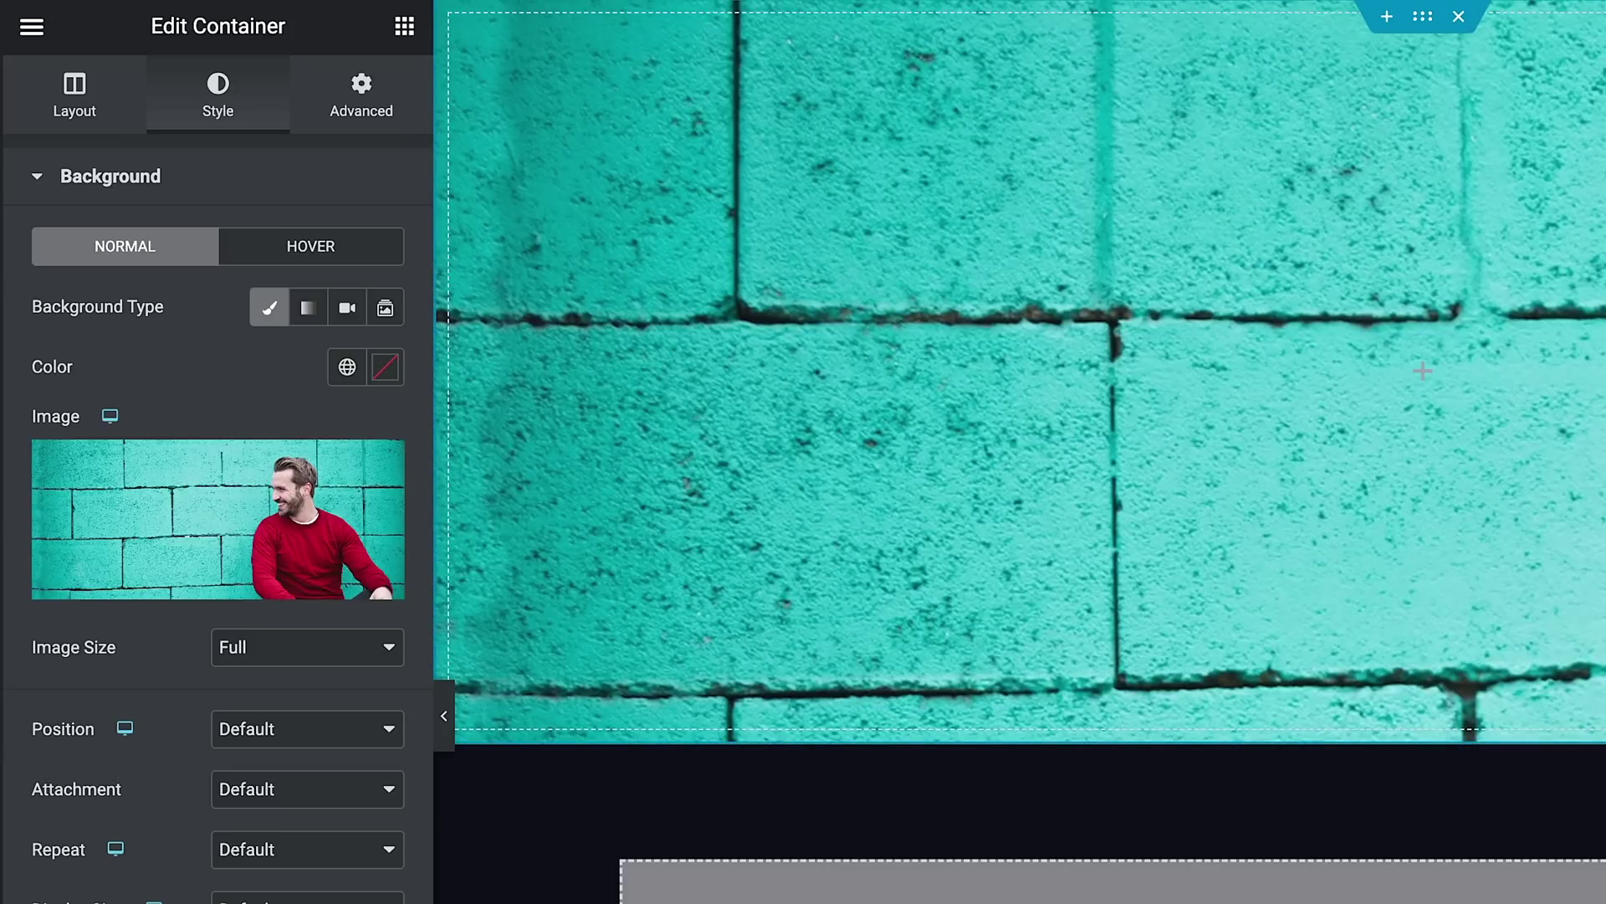
Step: Set the background image's position to Center Center, its repeat to No-repeat and its display size to Cover
left_click(358, 729)
left_click(339, 757)
left_click(314, 791)
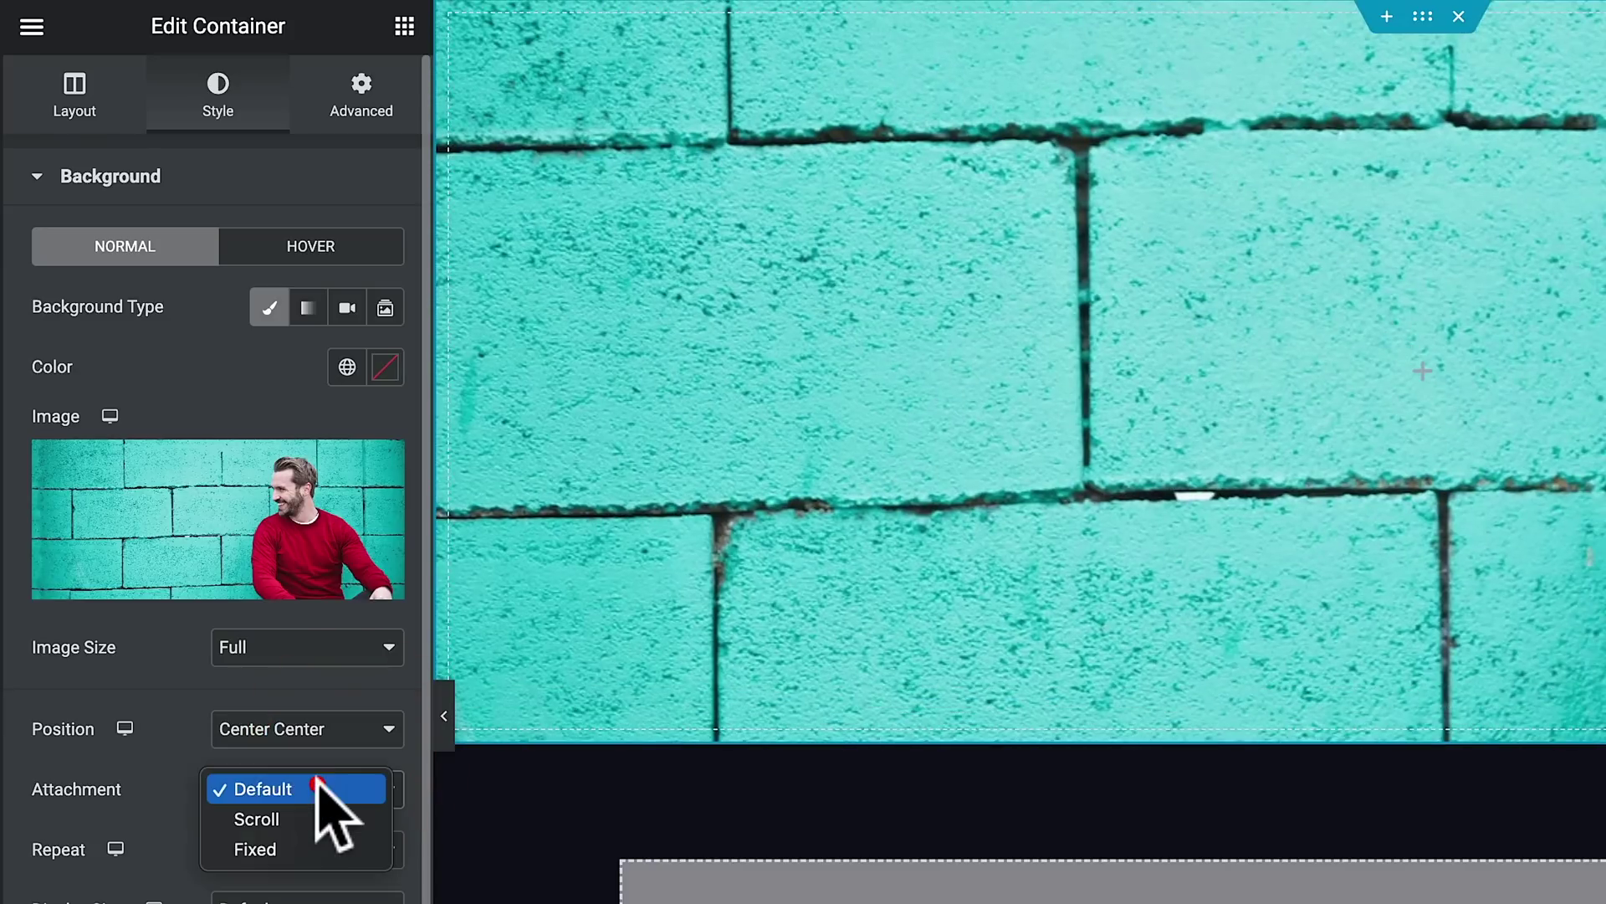
left_click(315, 789)
left_click(310, 847)
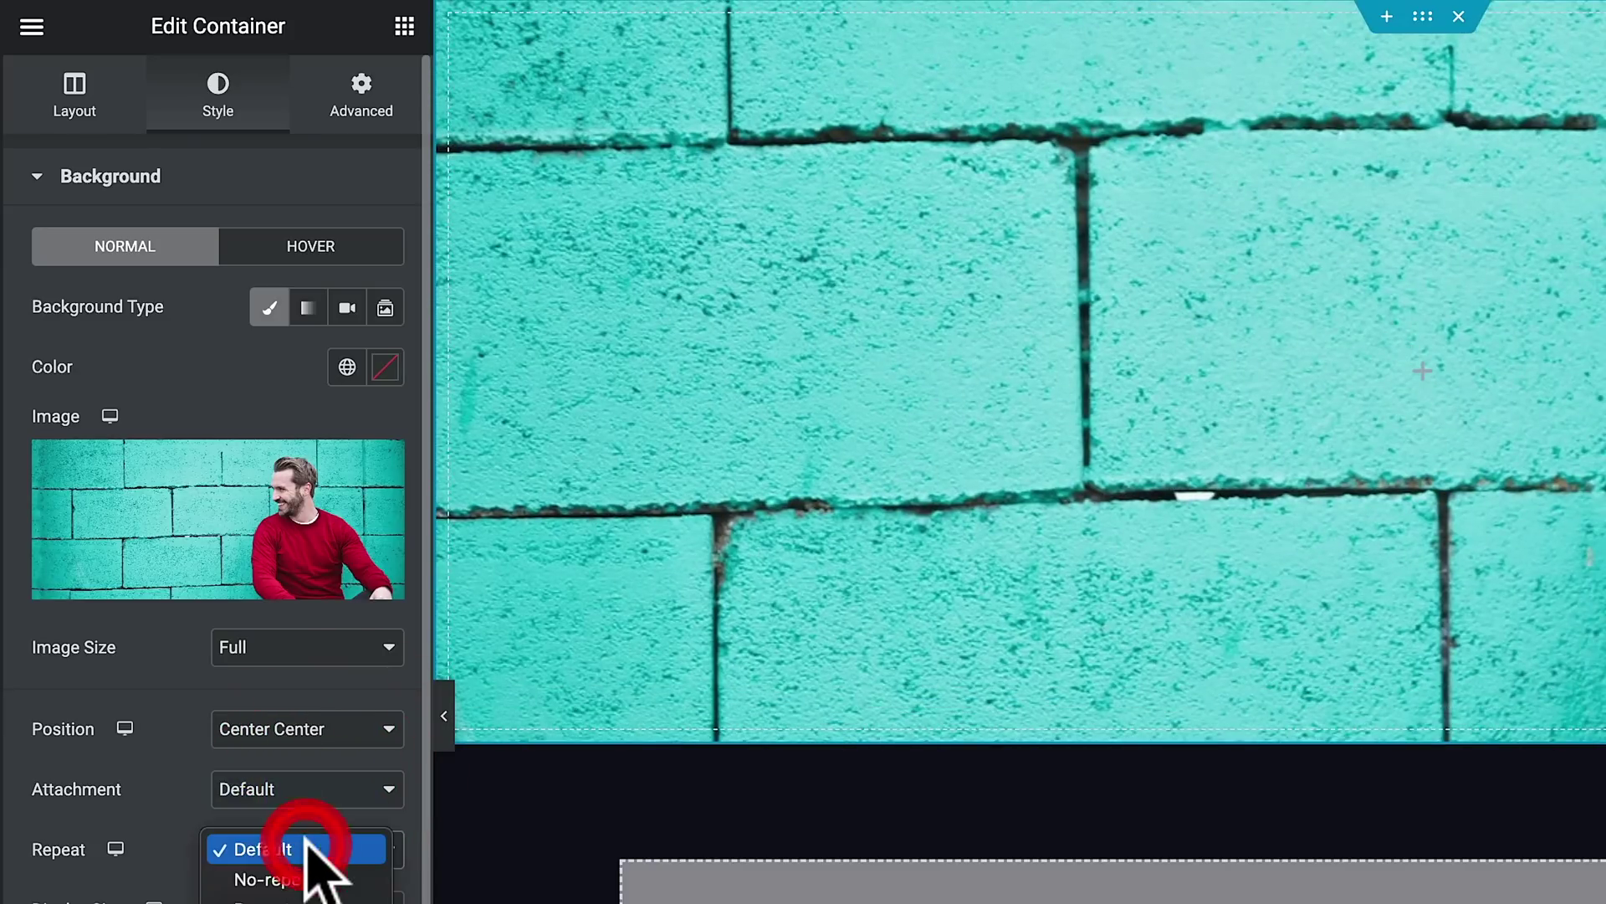
left_click(302, 877)
left_click(276, 897)
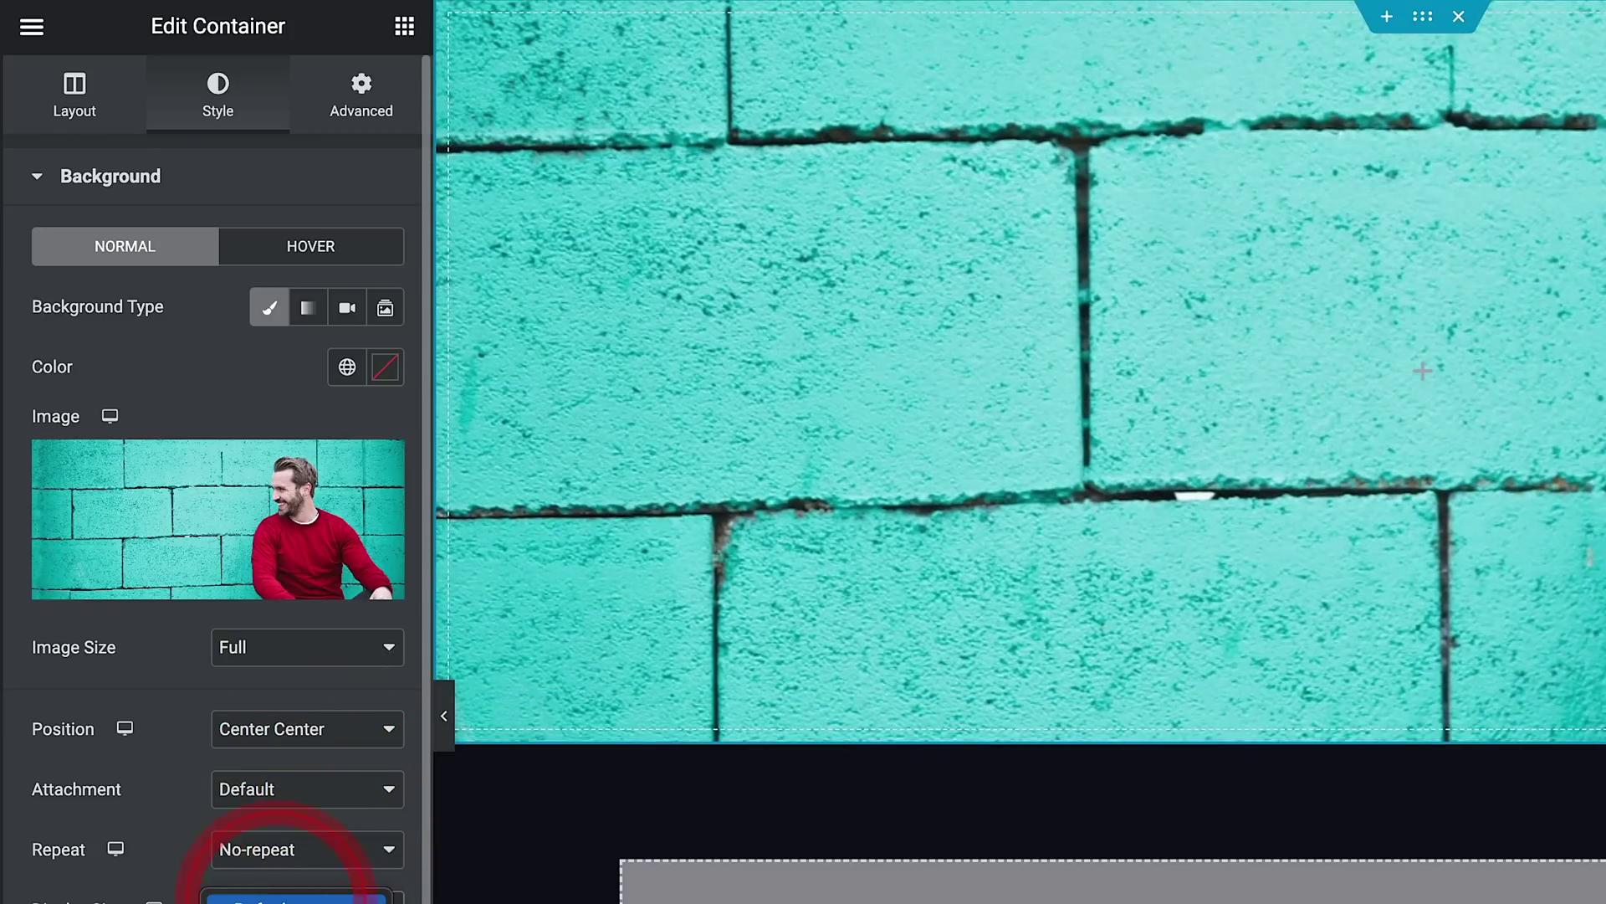
left_click(284, 899)
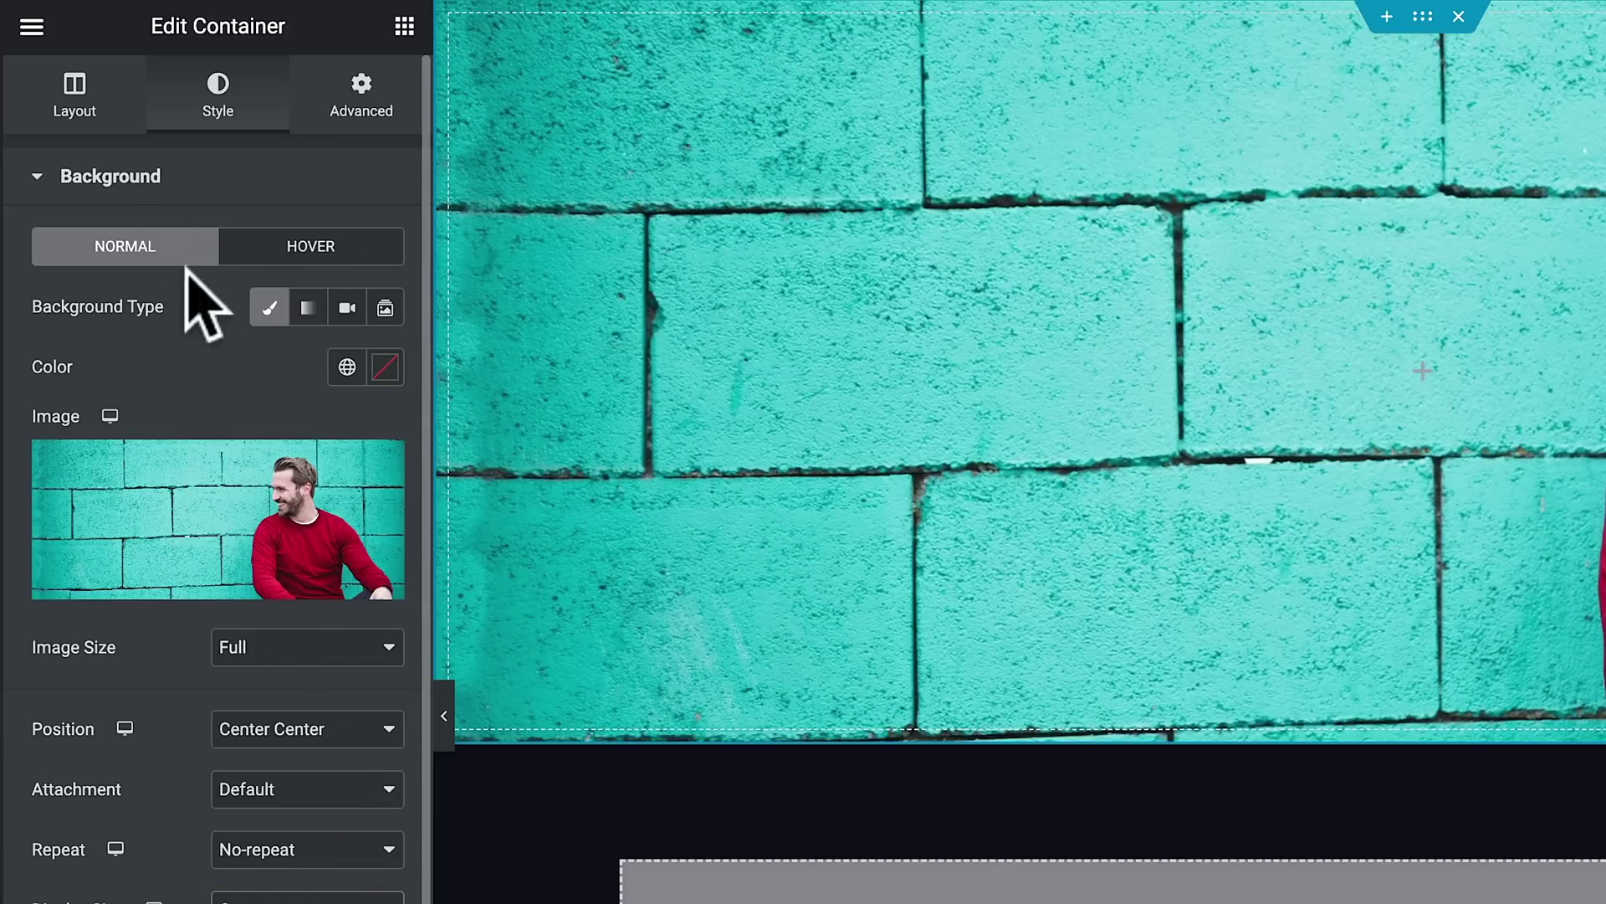
Step: Set the container's tablet background to the green lake with the bench and its mobile background to the man in a green jacket
left_click(114, 448)
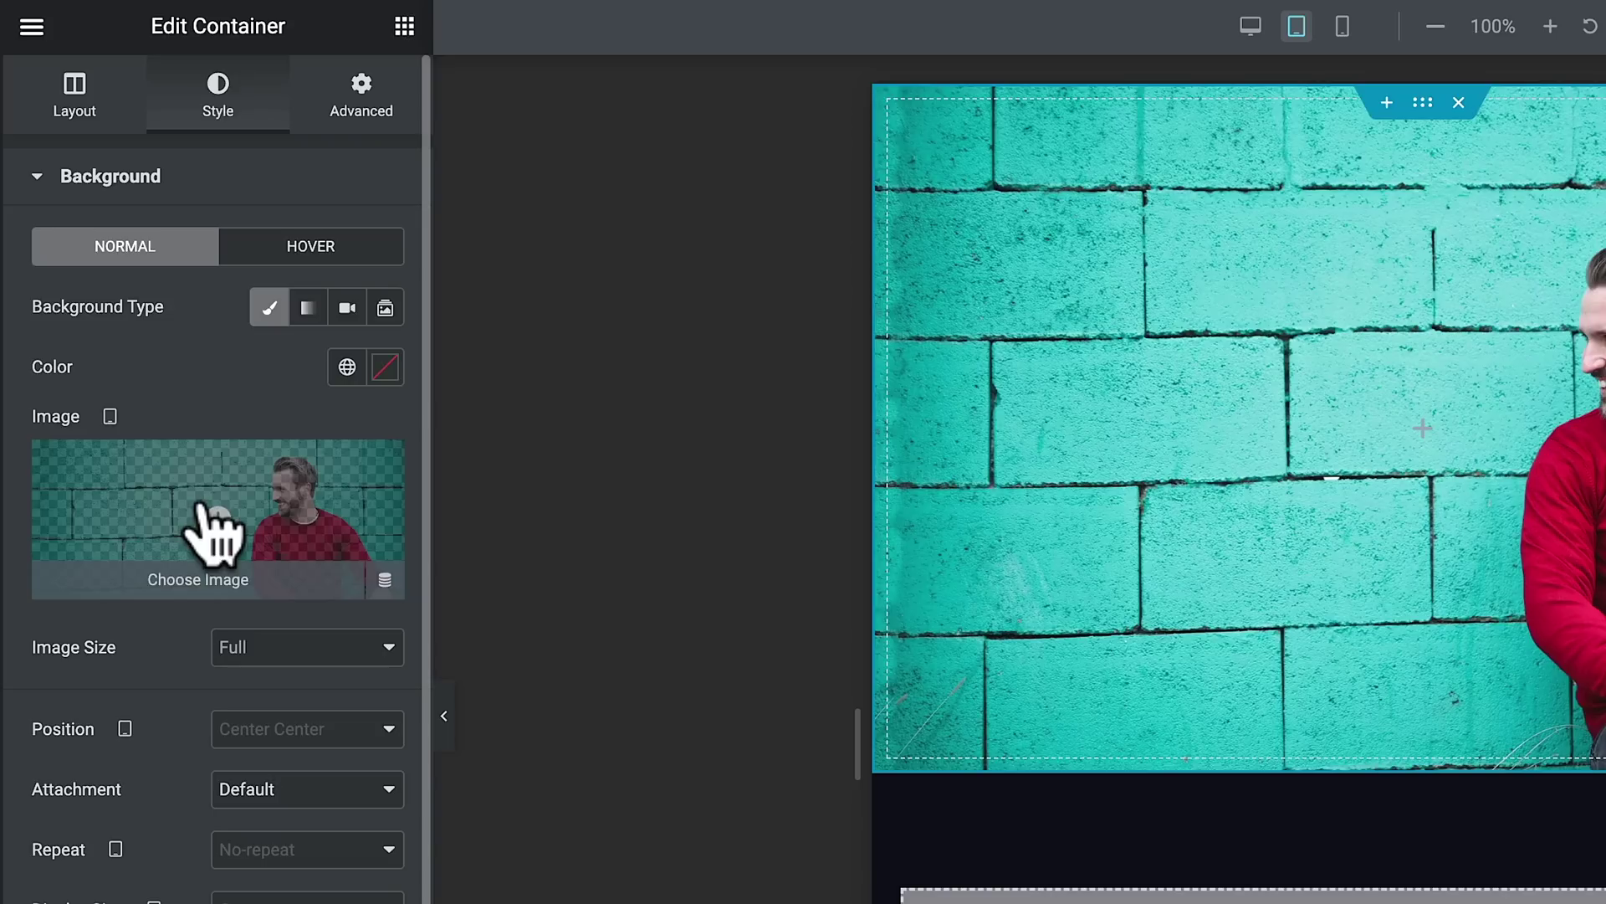
left_click(226, 498)
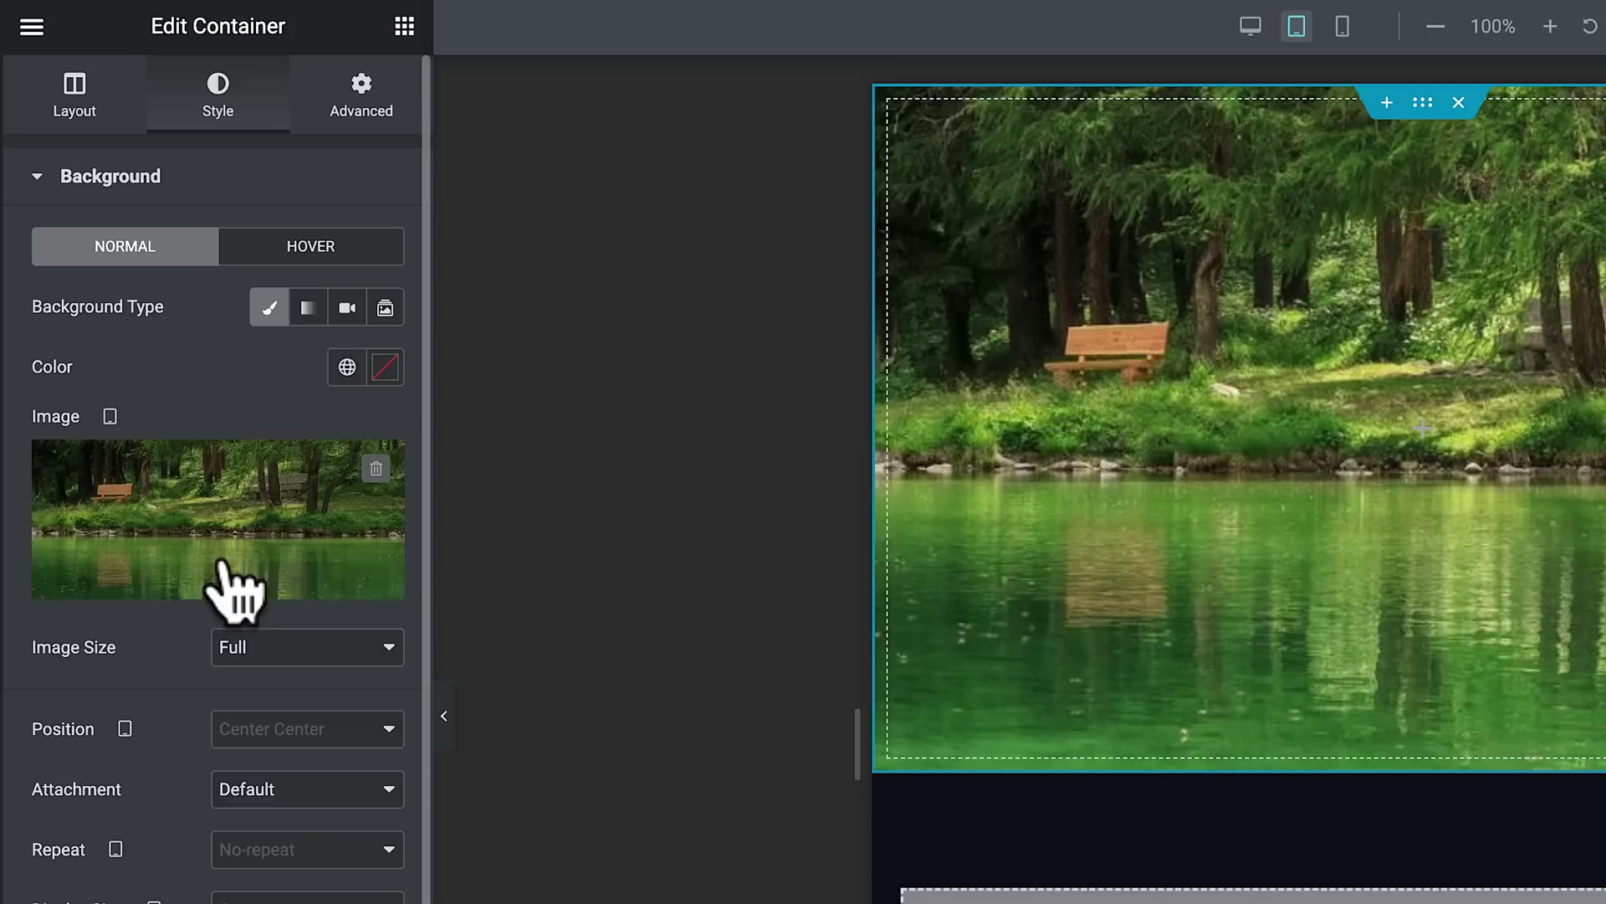
left_click(109, 415)
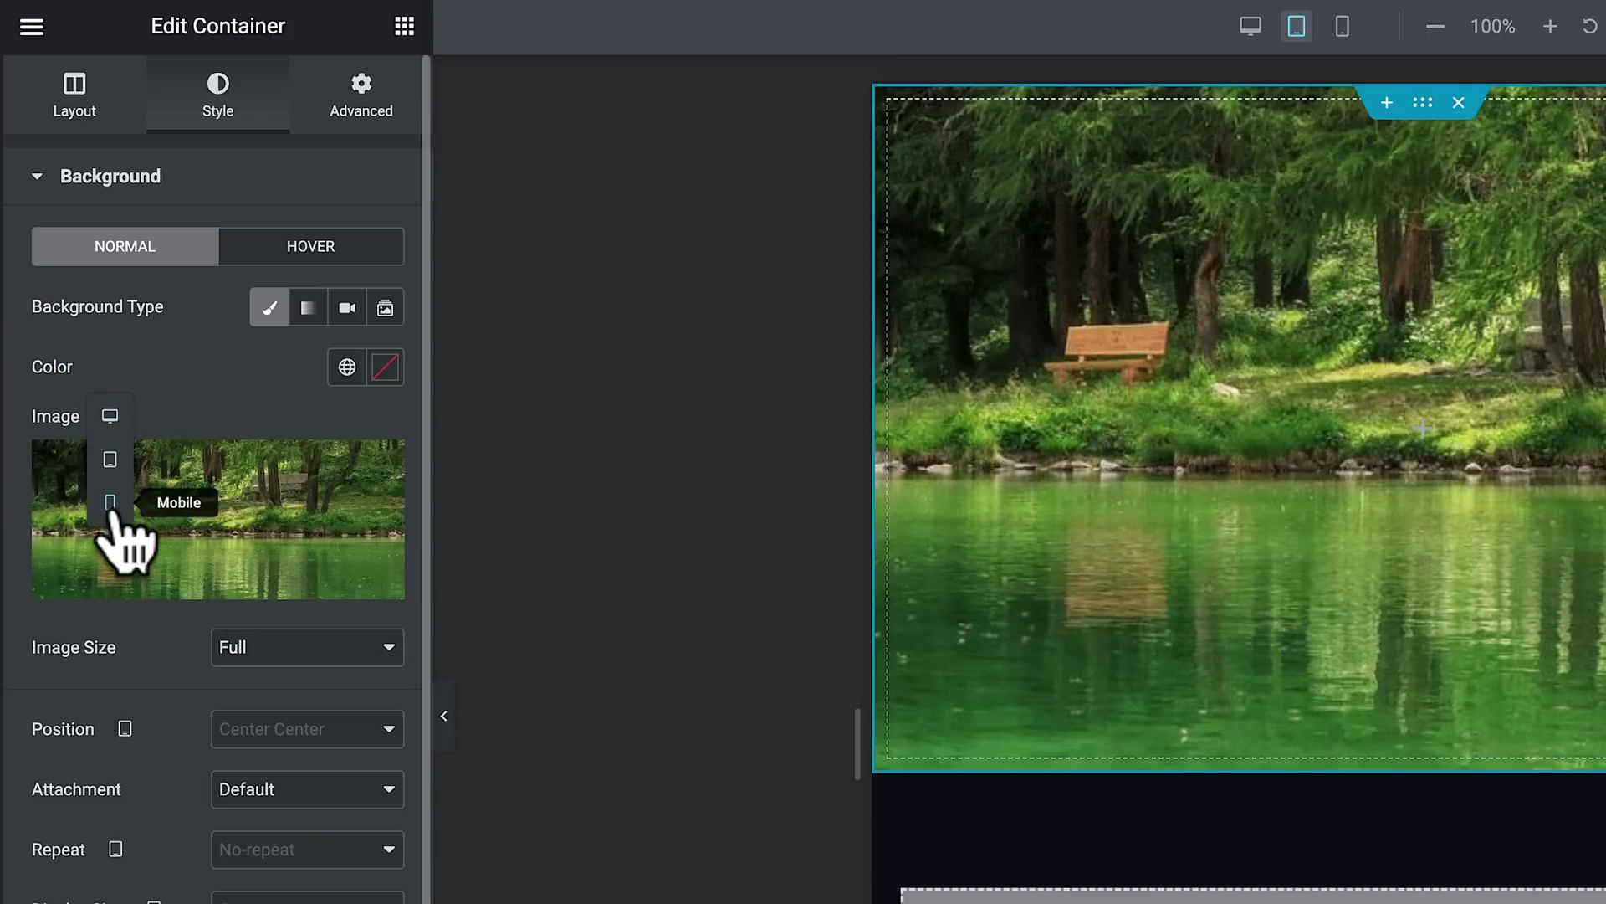
left_click(111, 502)
left_click(245, 507)
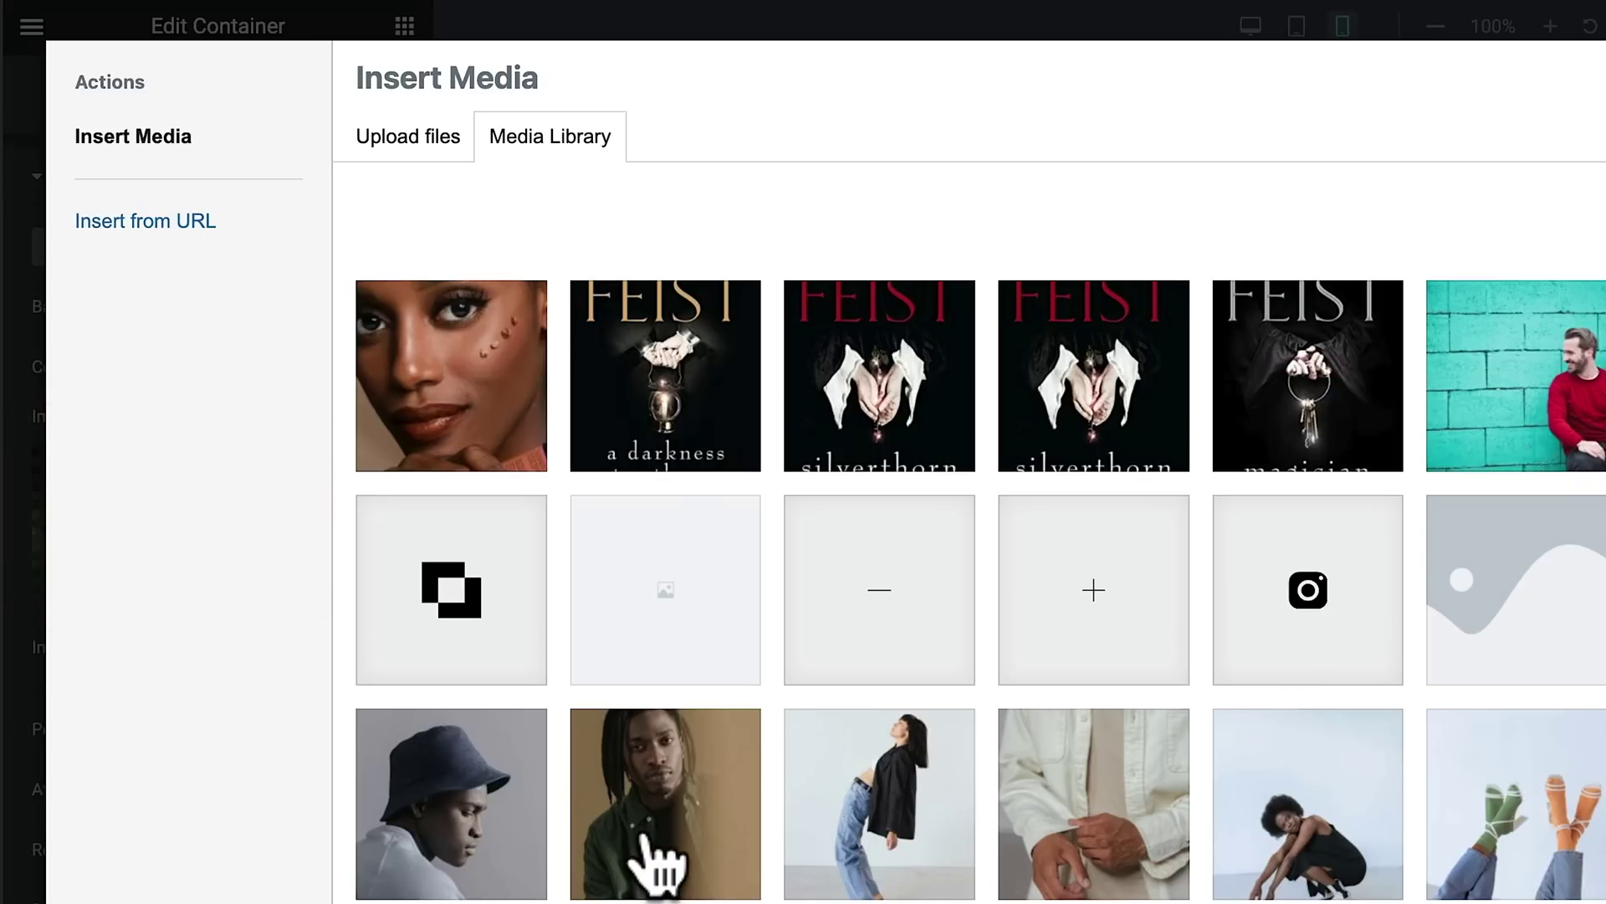
left_click(642, 835)
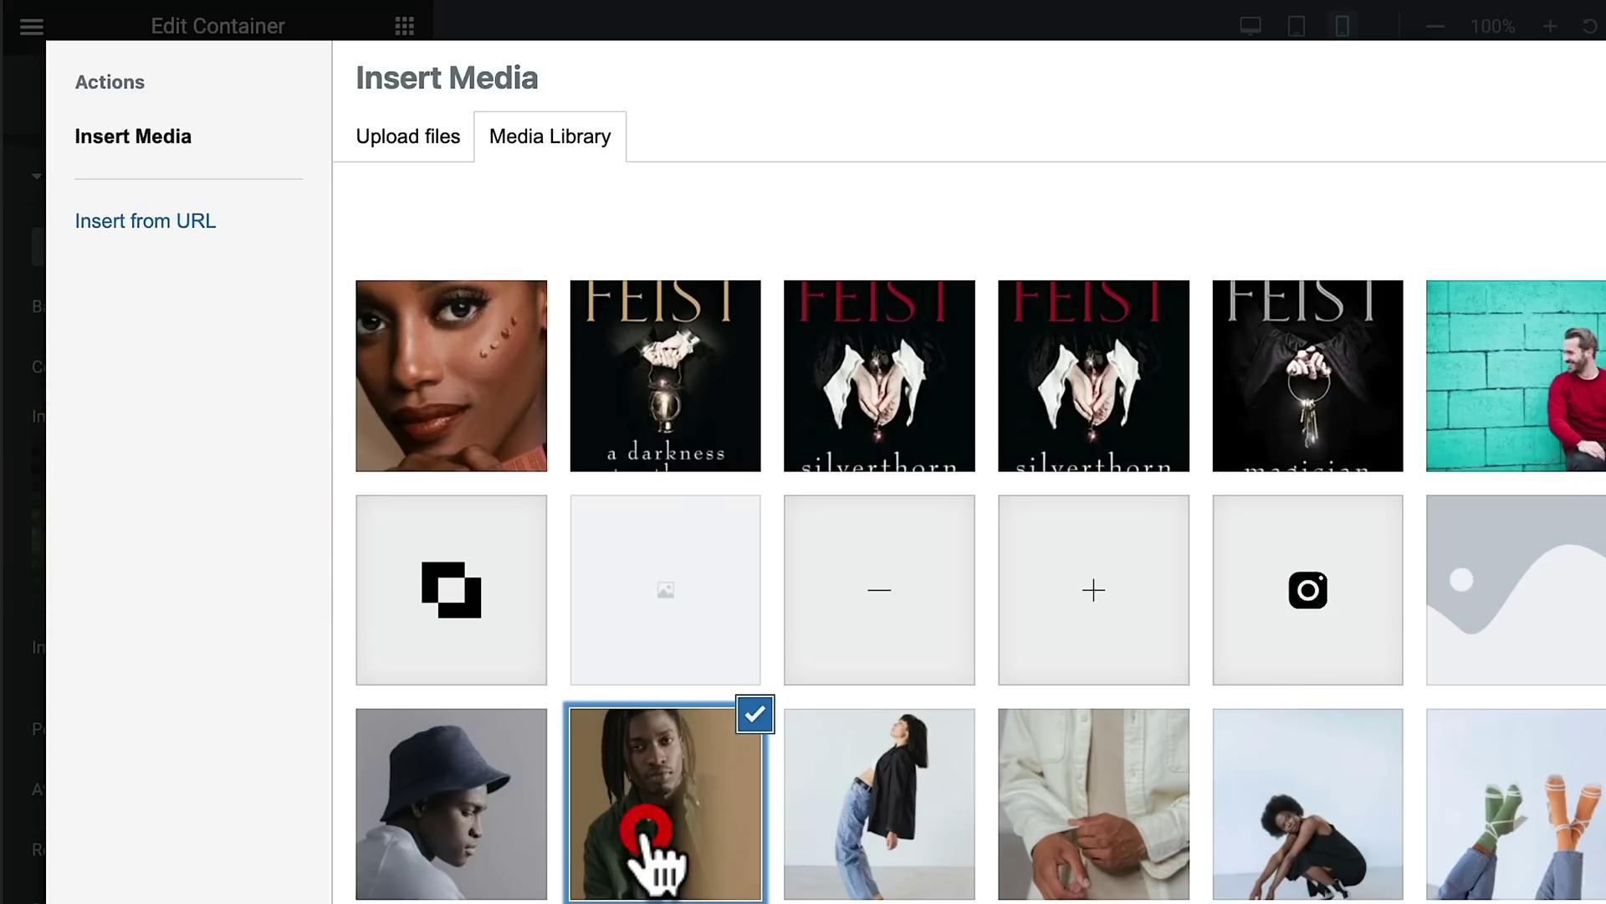
left_click(1539, 882)
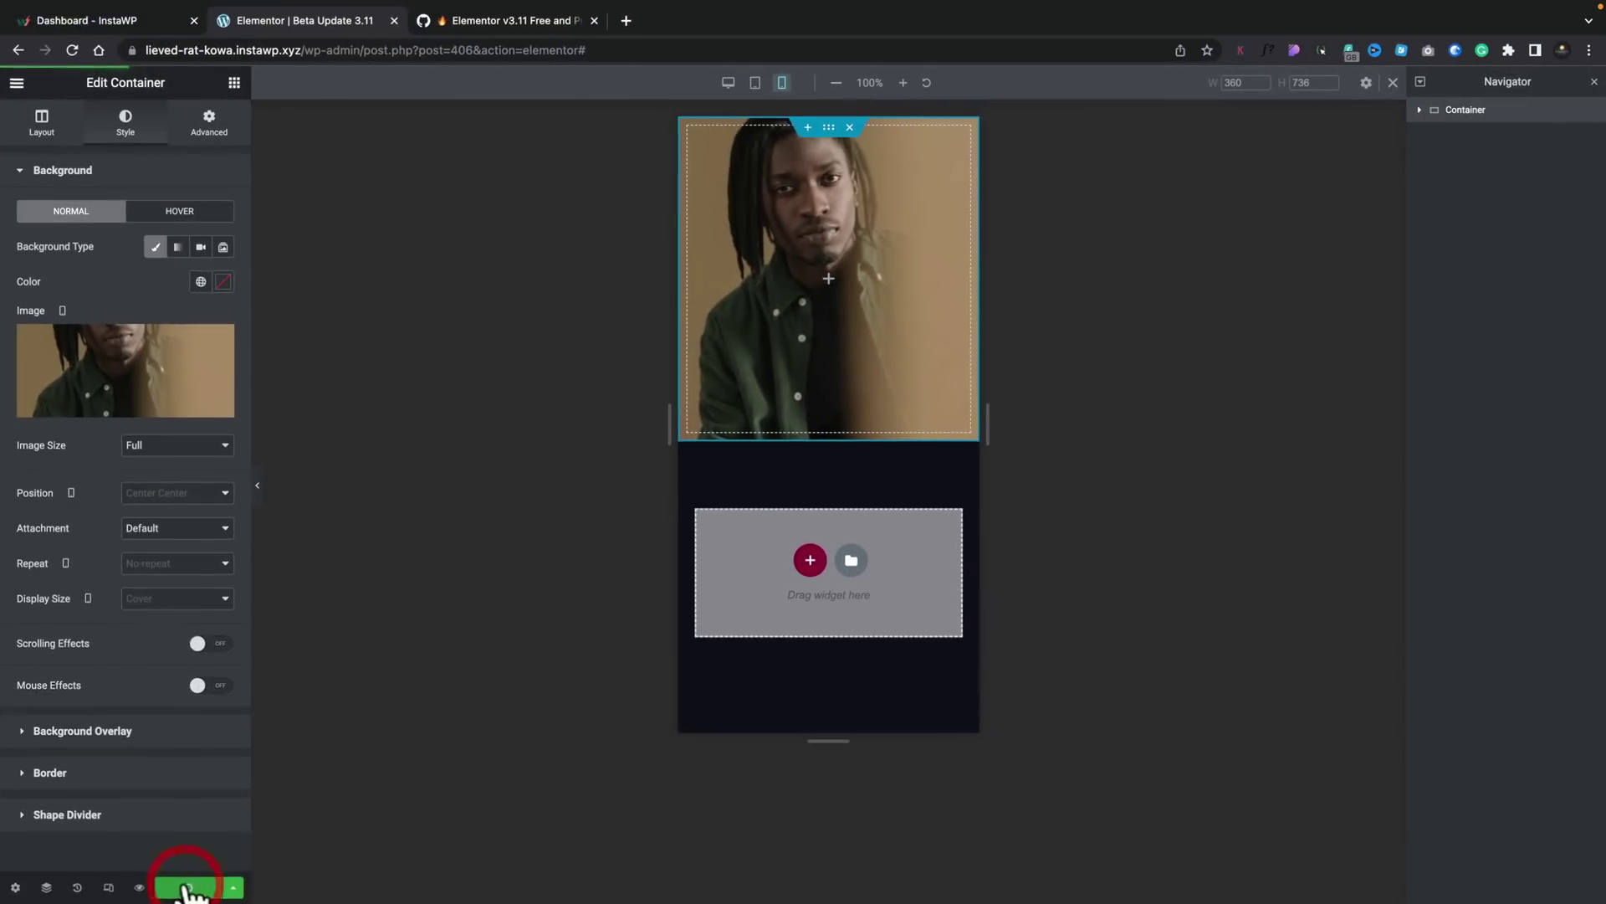
Step: Preview the page and resize the browser window to check the container's background image at different screen widths
left_click(139, 886)
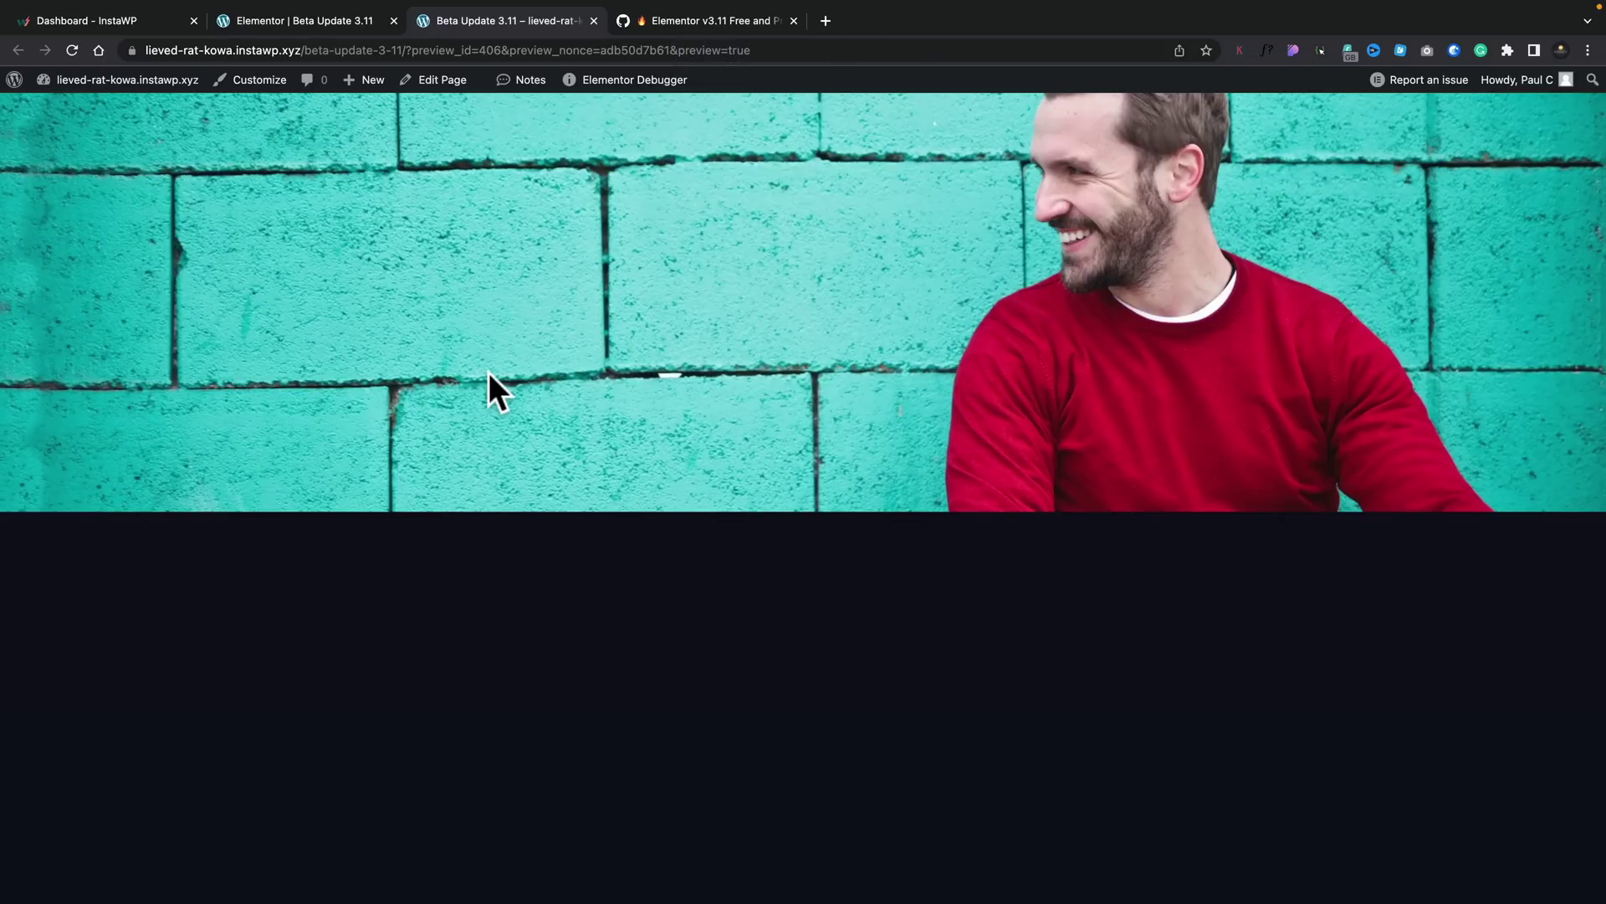
left_click(54, 30)
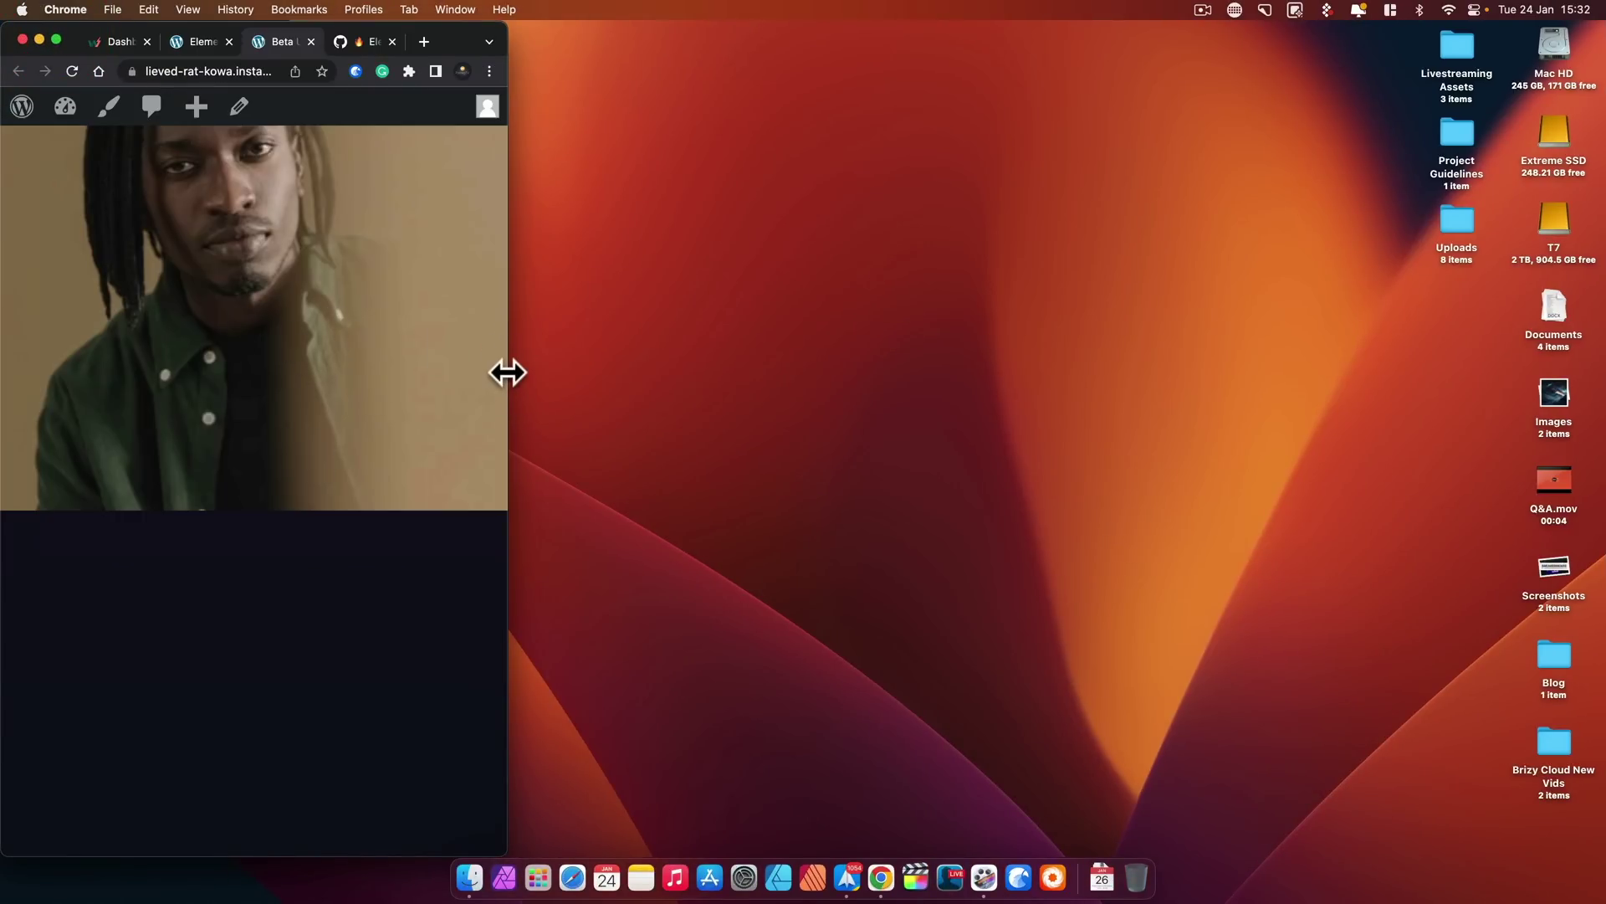
left_click_drag(509, 372, 746, 365)
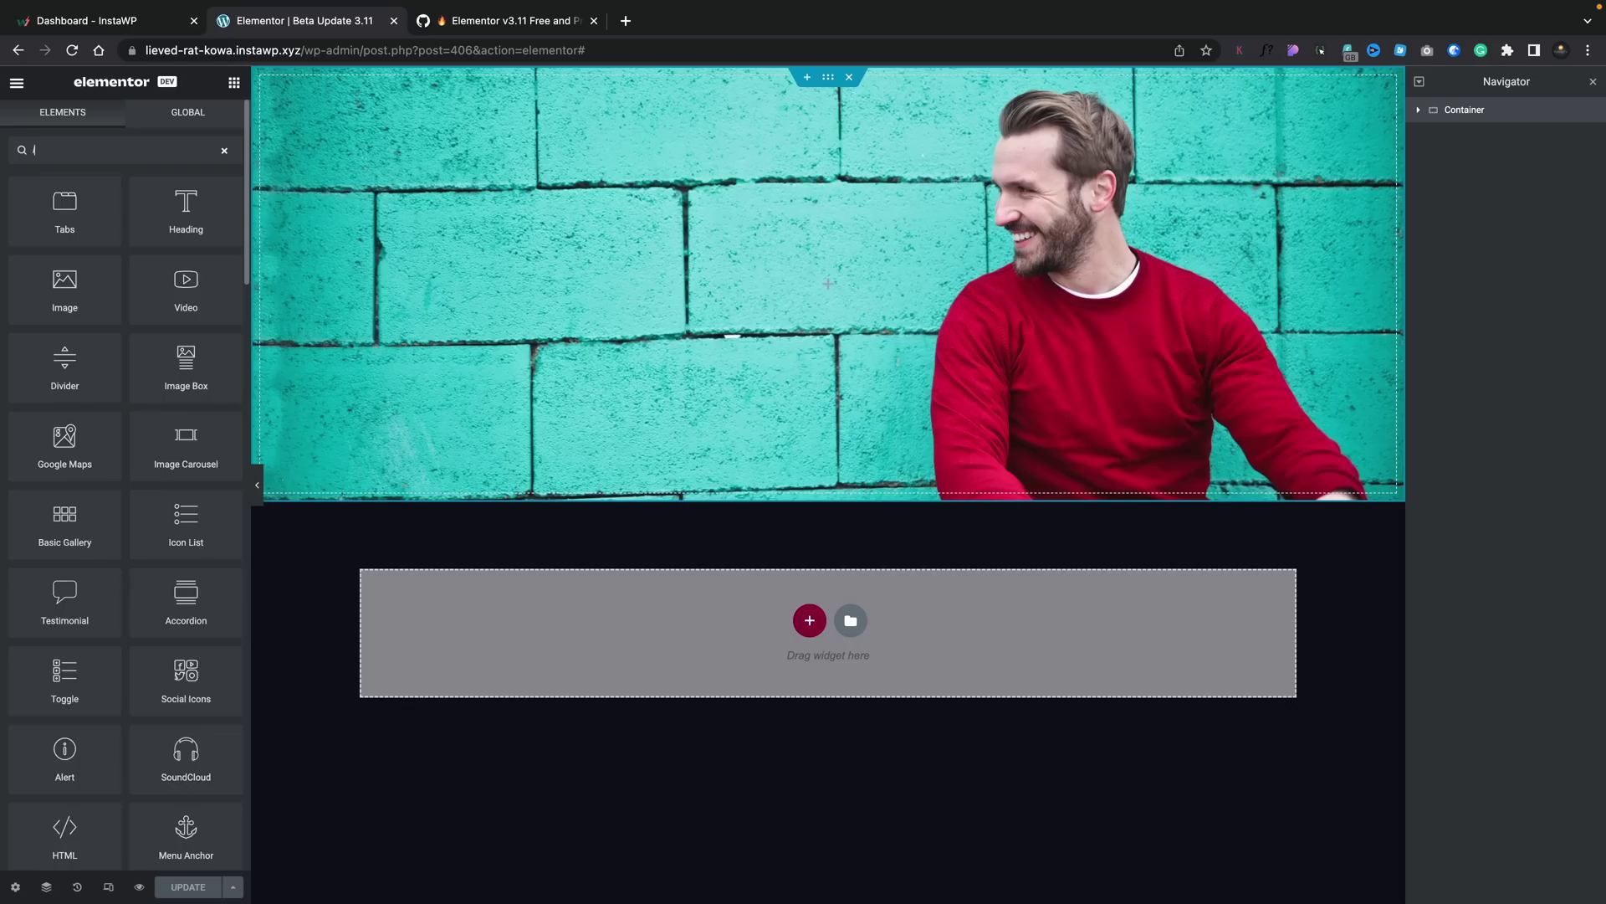
Step: Add a Loop Carousel widget below the image container and assign it the Posts template Elementor Loop Item #224
type("loop")
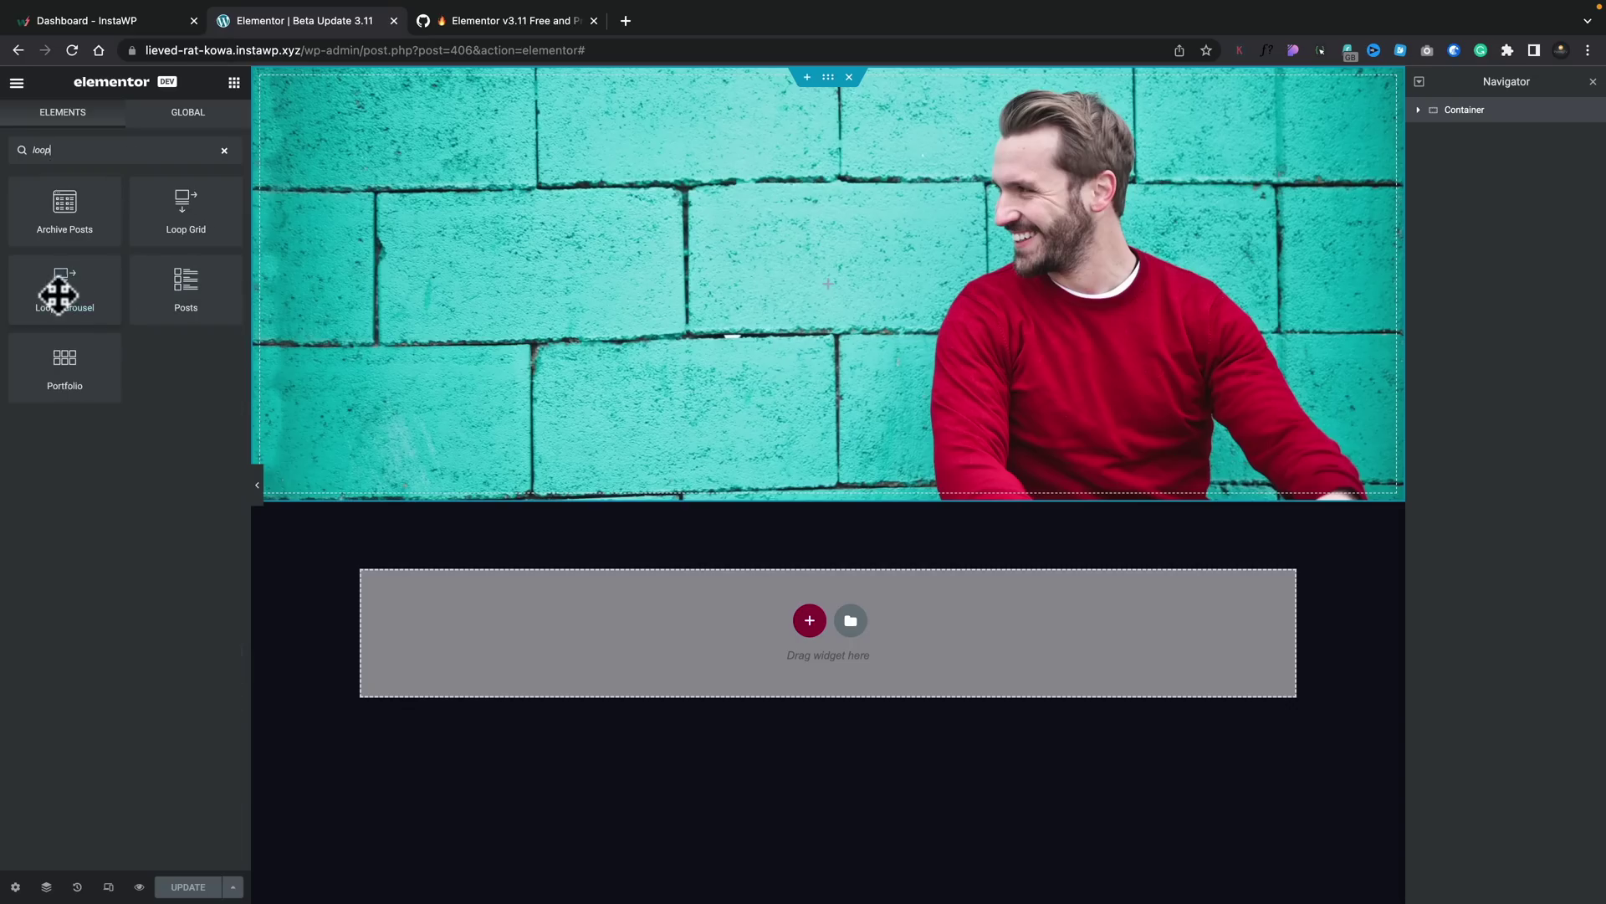
left_click_drag(67, 287, 611, 604)
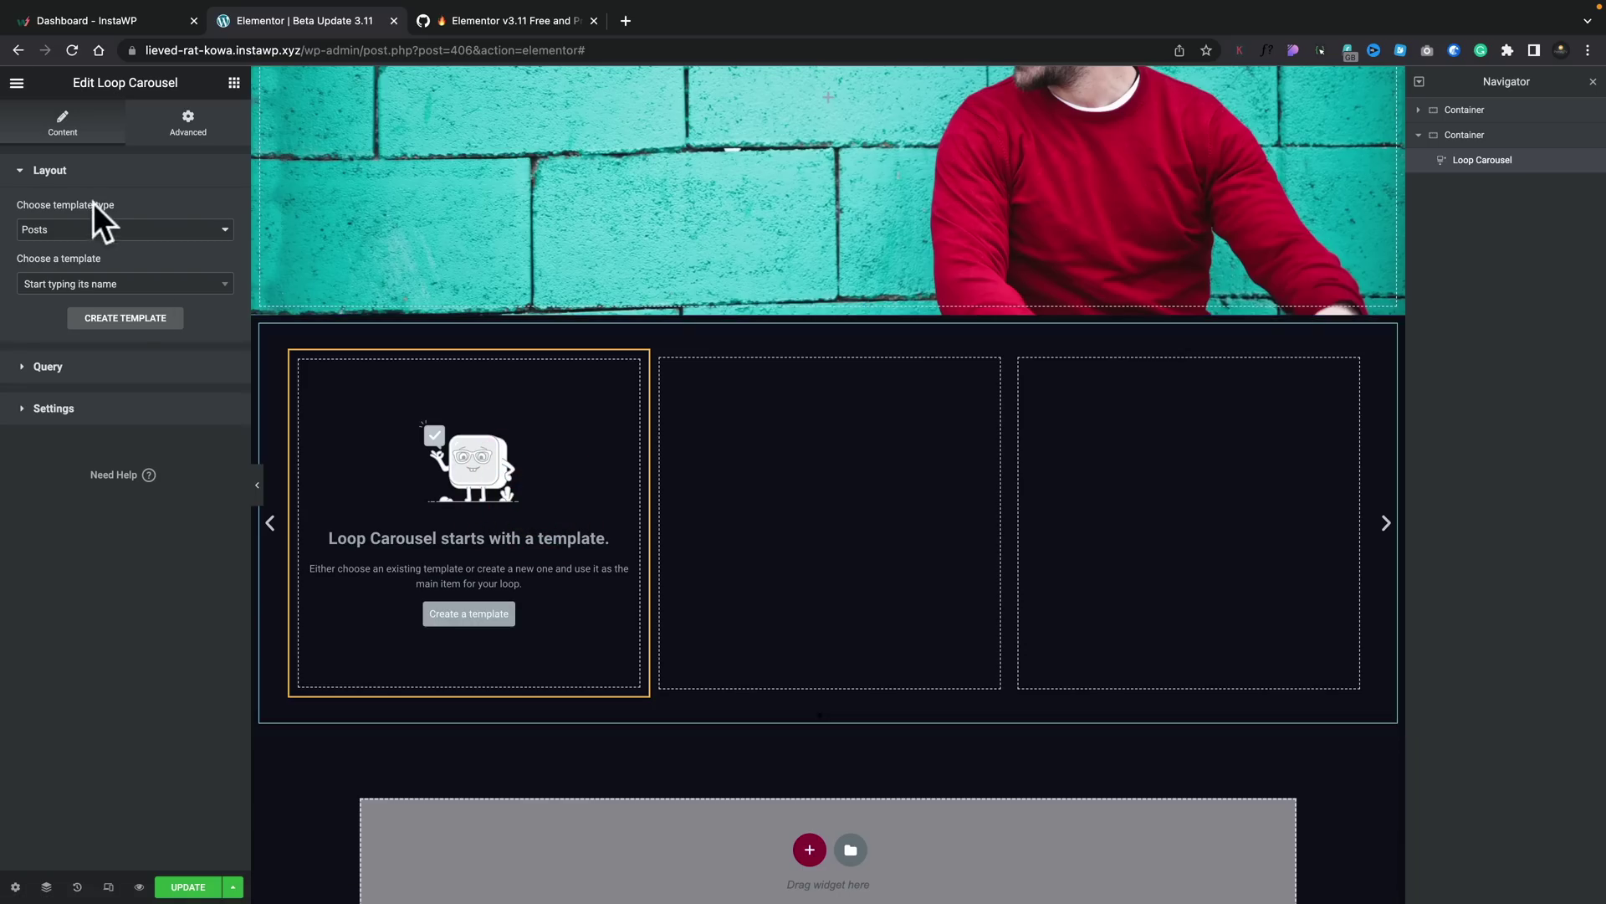
left_click(107, 228)
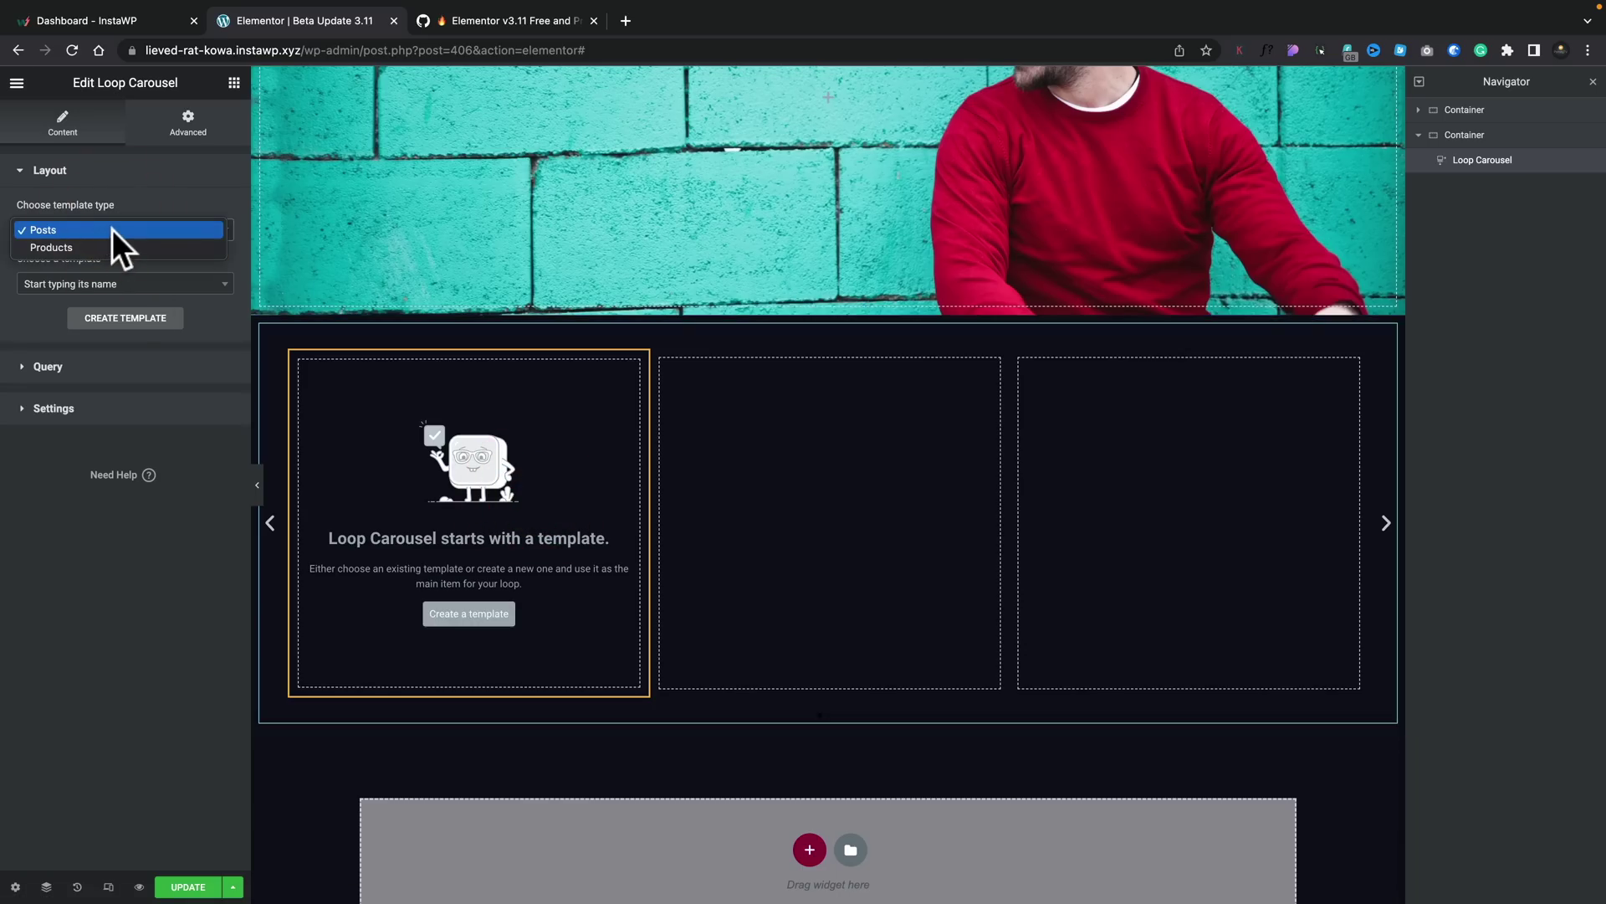
left_click(119, 586)
left_click(185, 290)
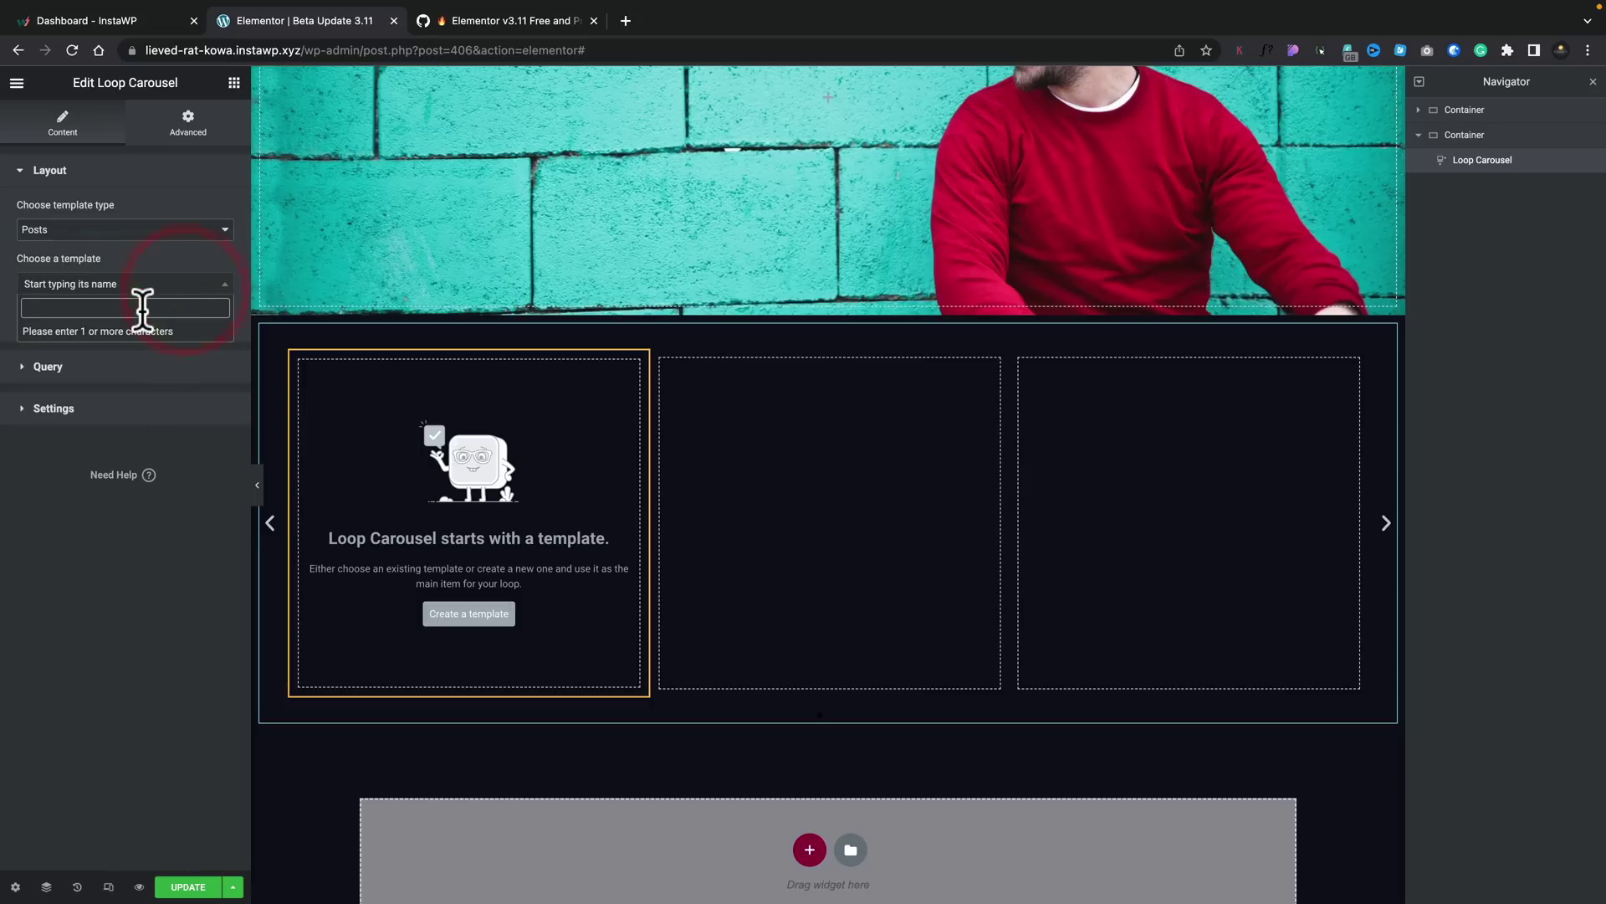
type("ele")
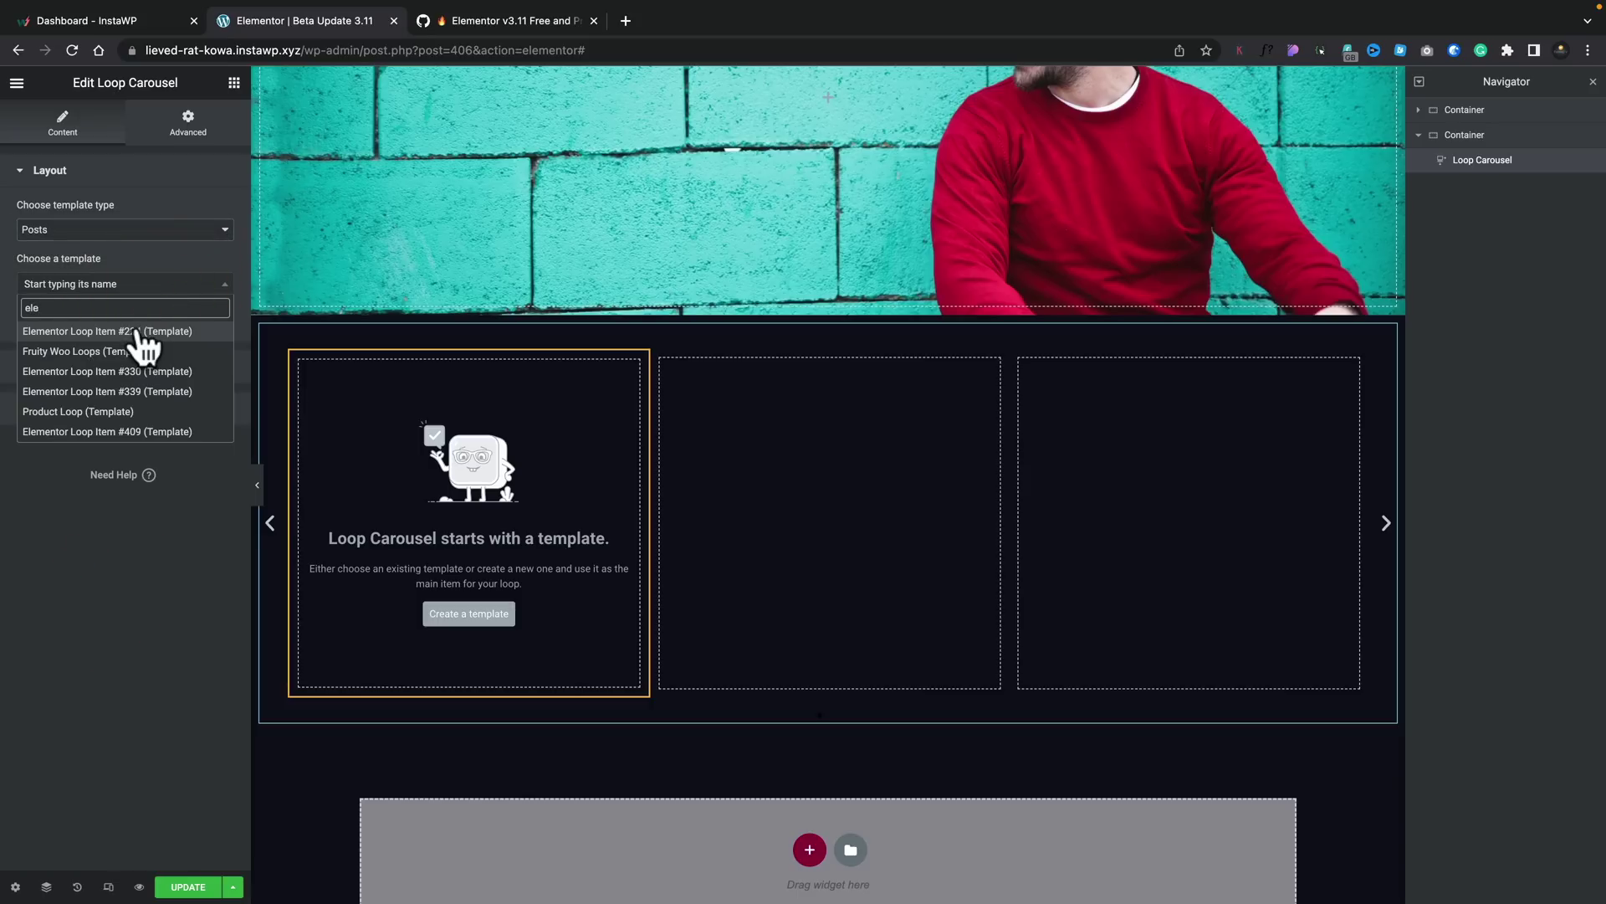
left_click(138, 331)
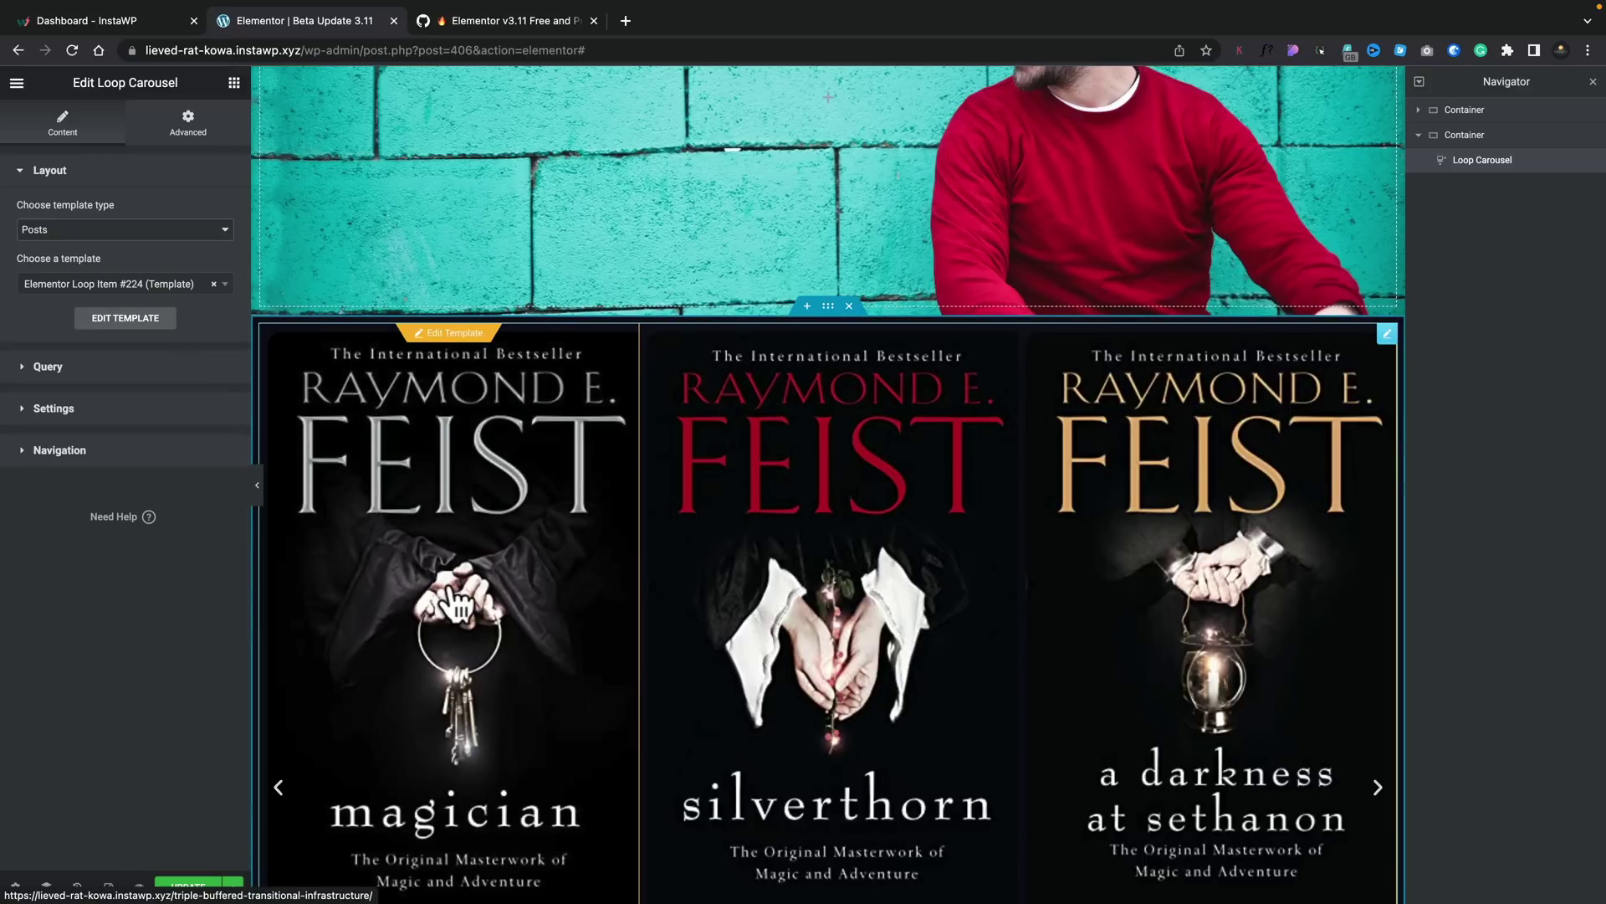
Step: Examine the Loop Carousel's displayed items and its query settings, including the available source options
scroll(451, 590, "down", 3)
scroll(456, 602, "down", 2)
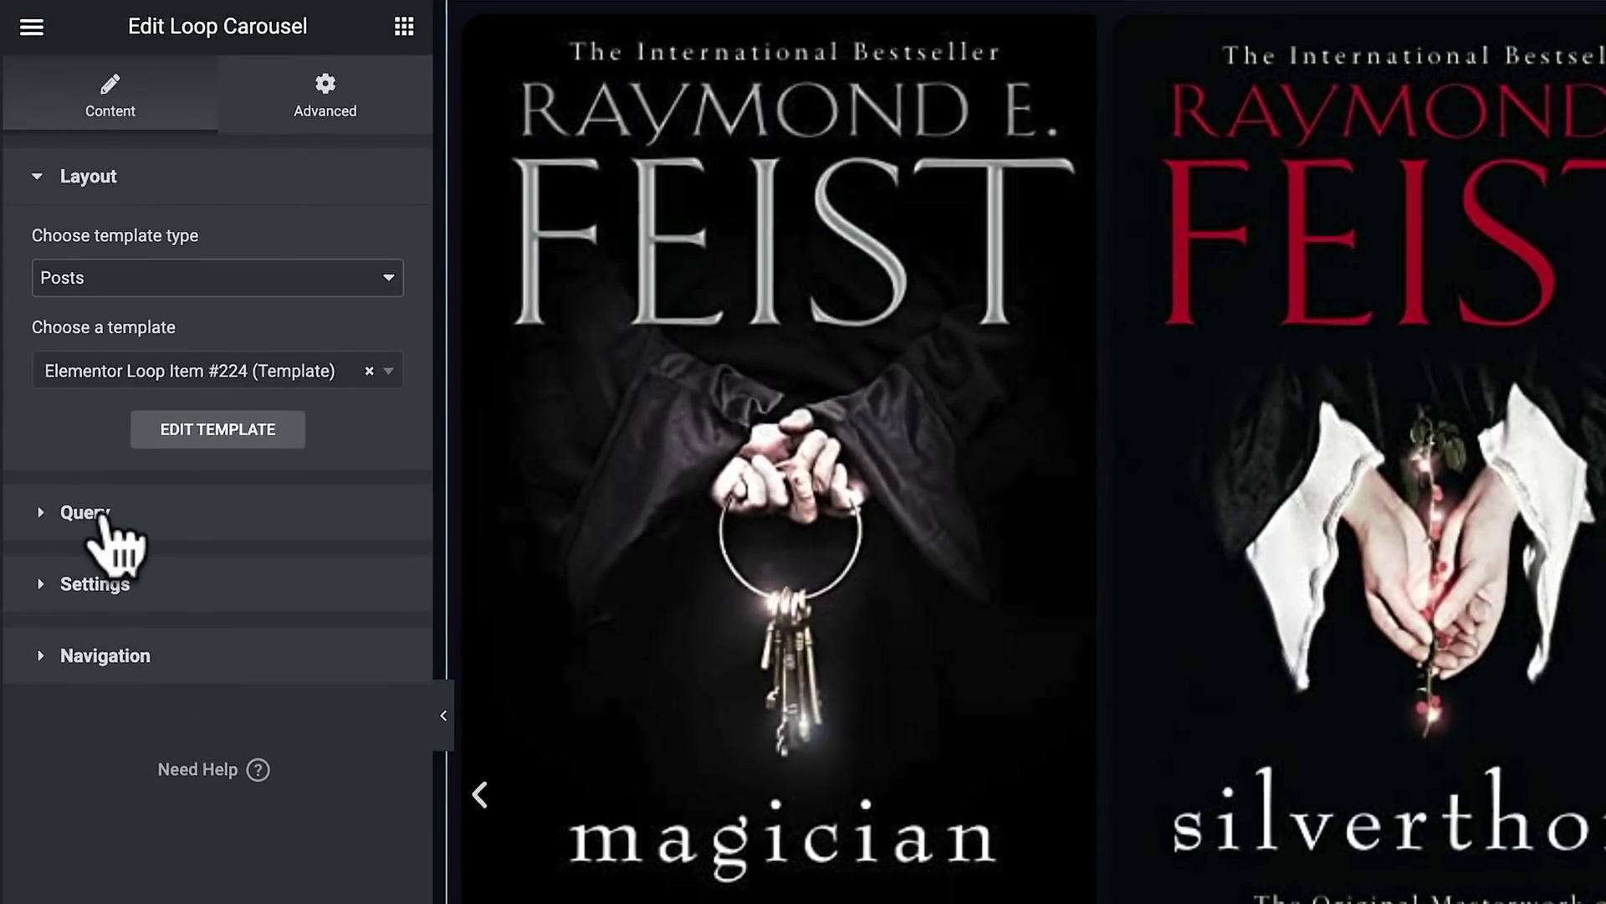
left_click(82, 502)
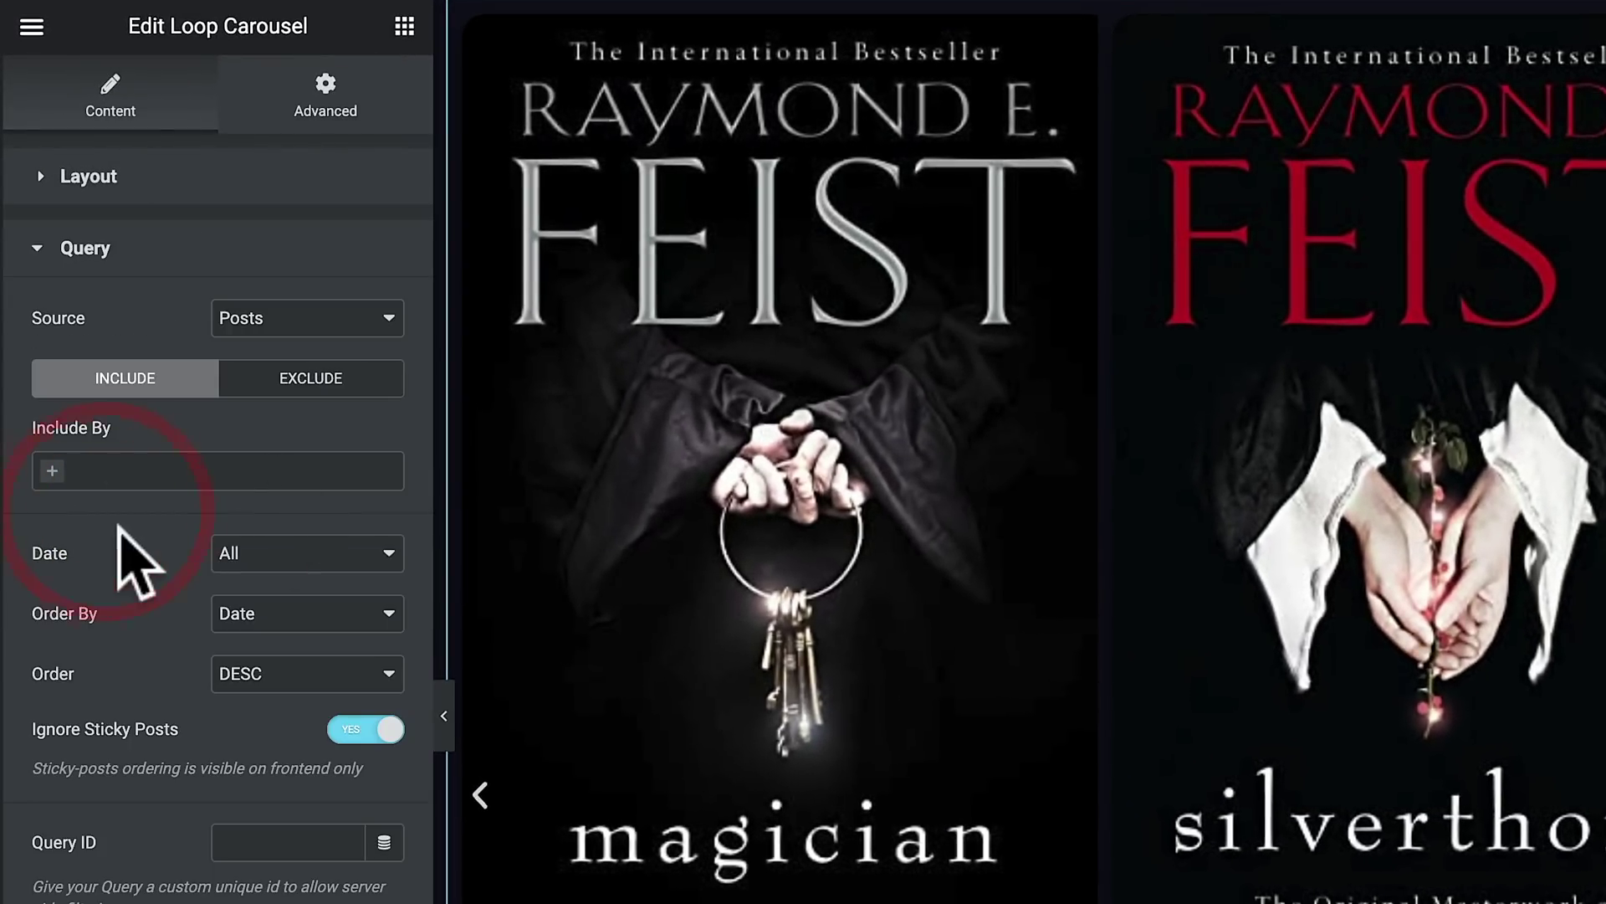
left_click(310, 320)
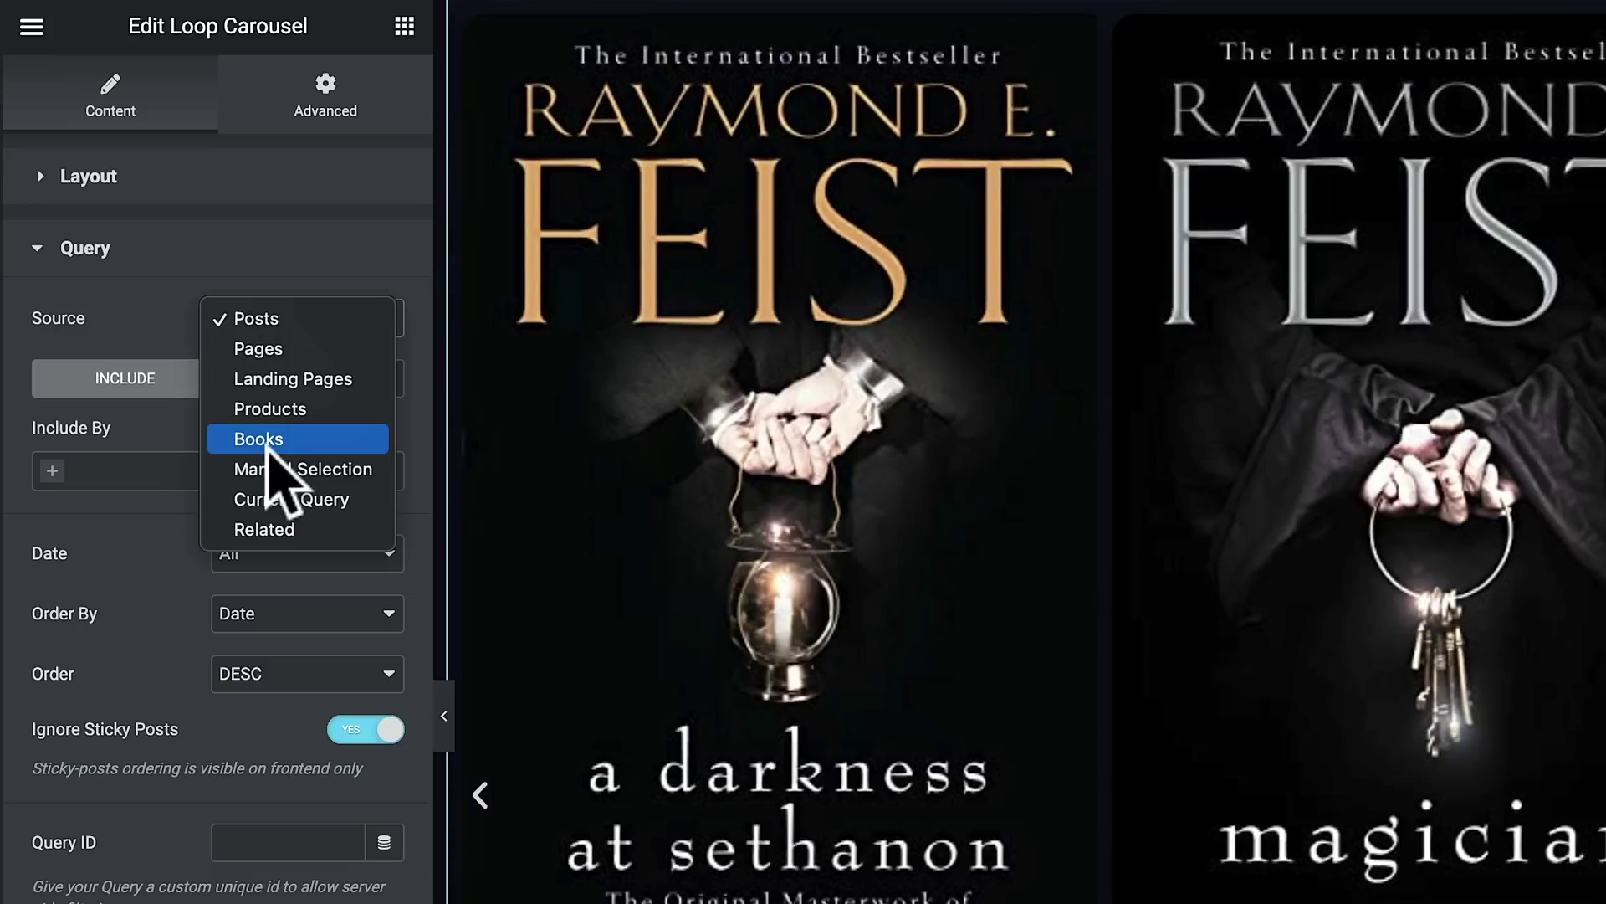
left_click(136, 269)
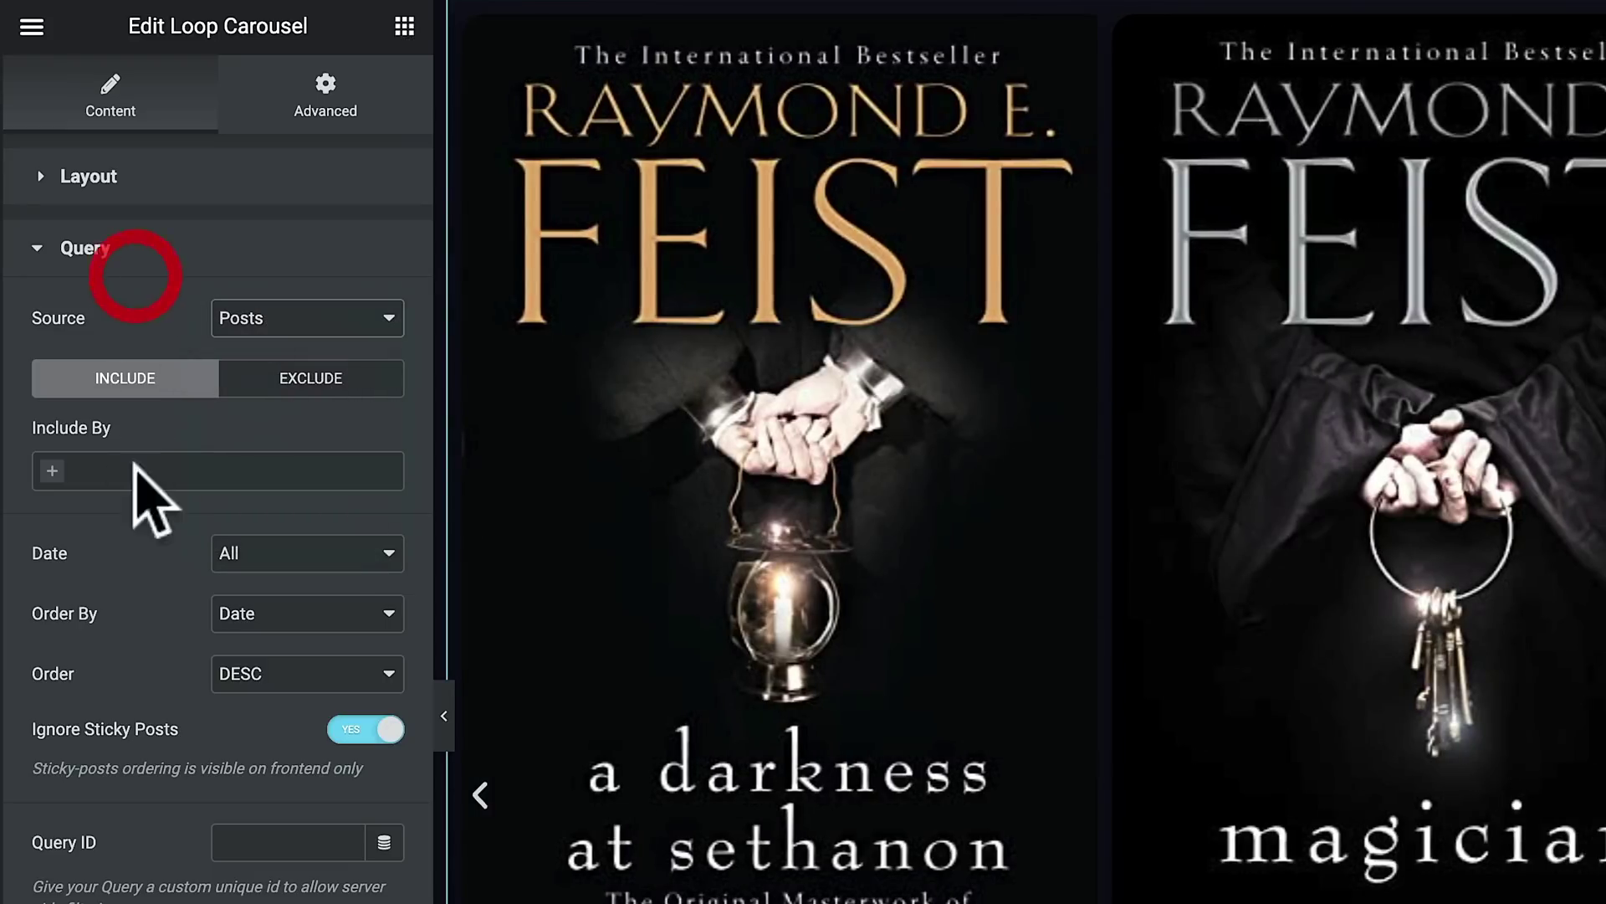
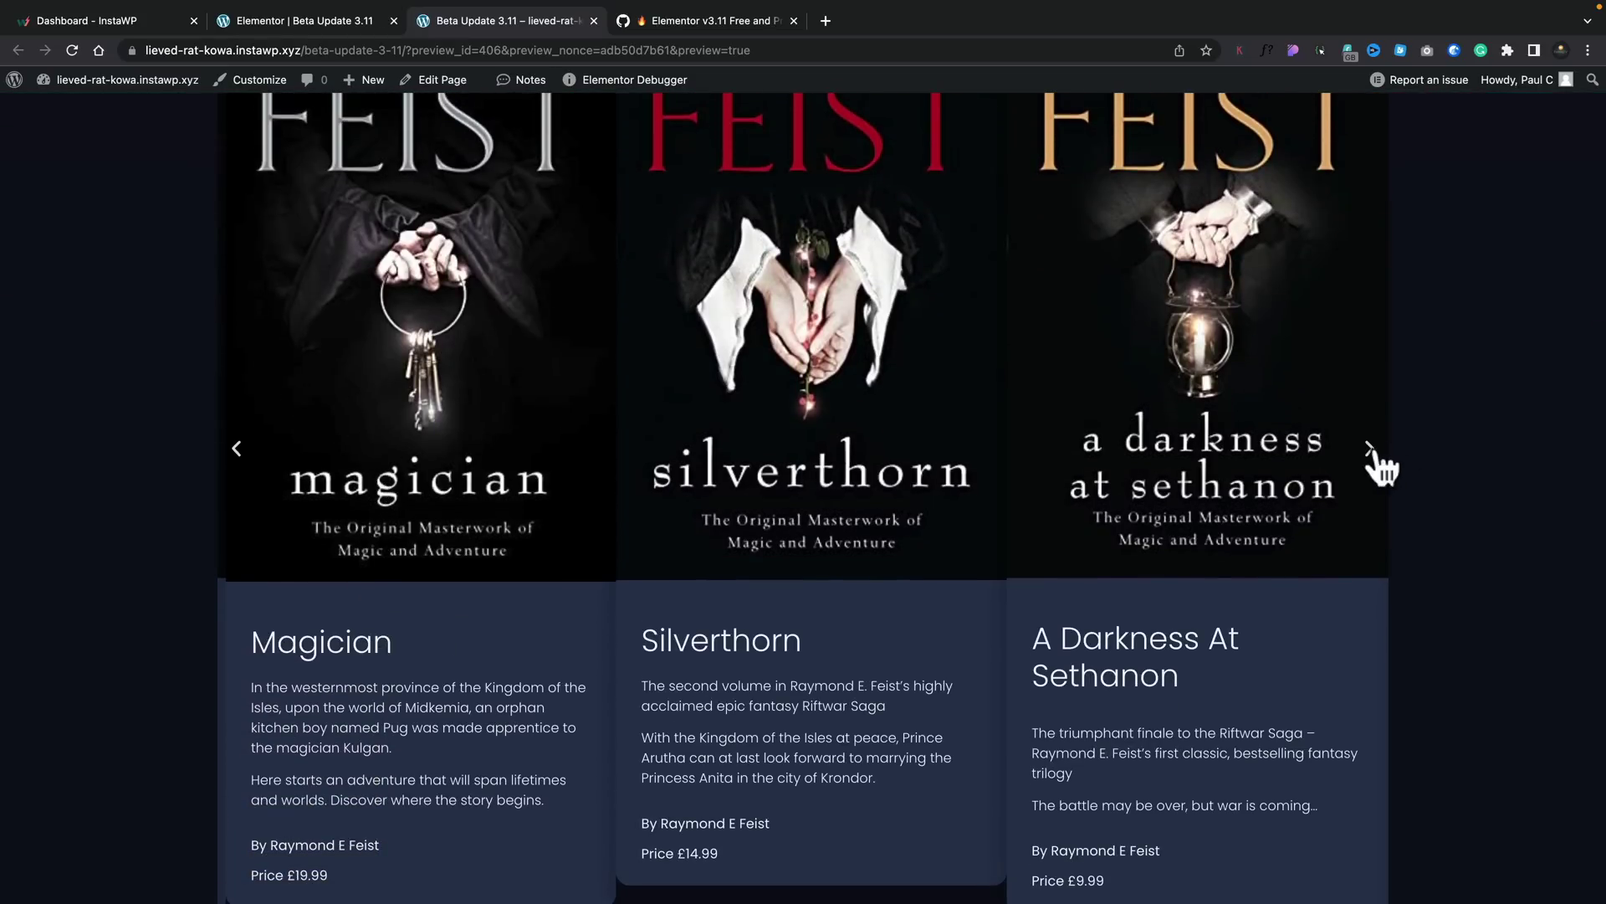
Step: Advance the book carousel through several slides on the previewed page to check its navigation
left_click(1377, 451)
left_click(1376, 452)
left_click(1370, 448)
left_click(1063, 360)
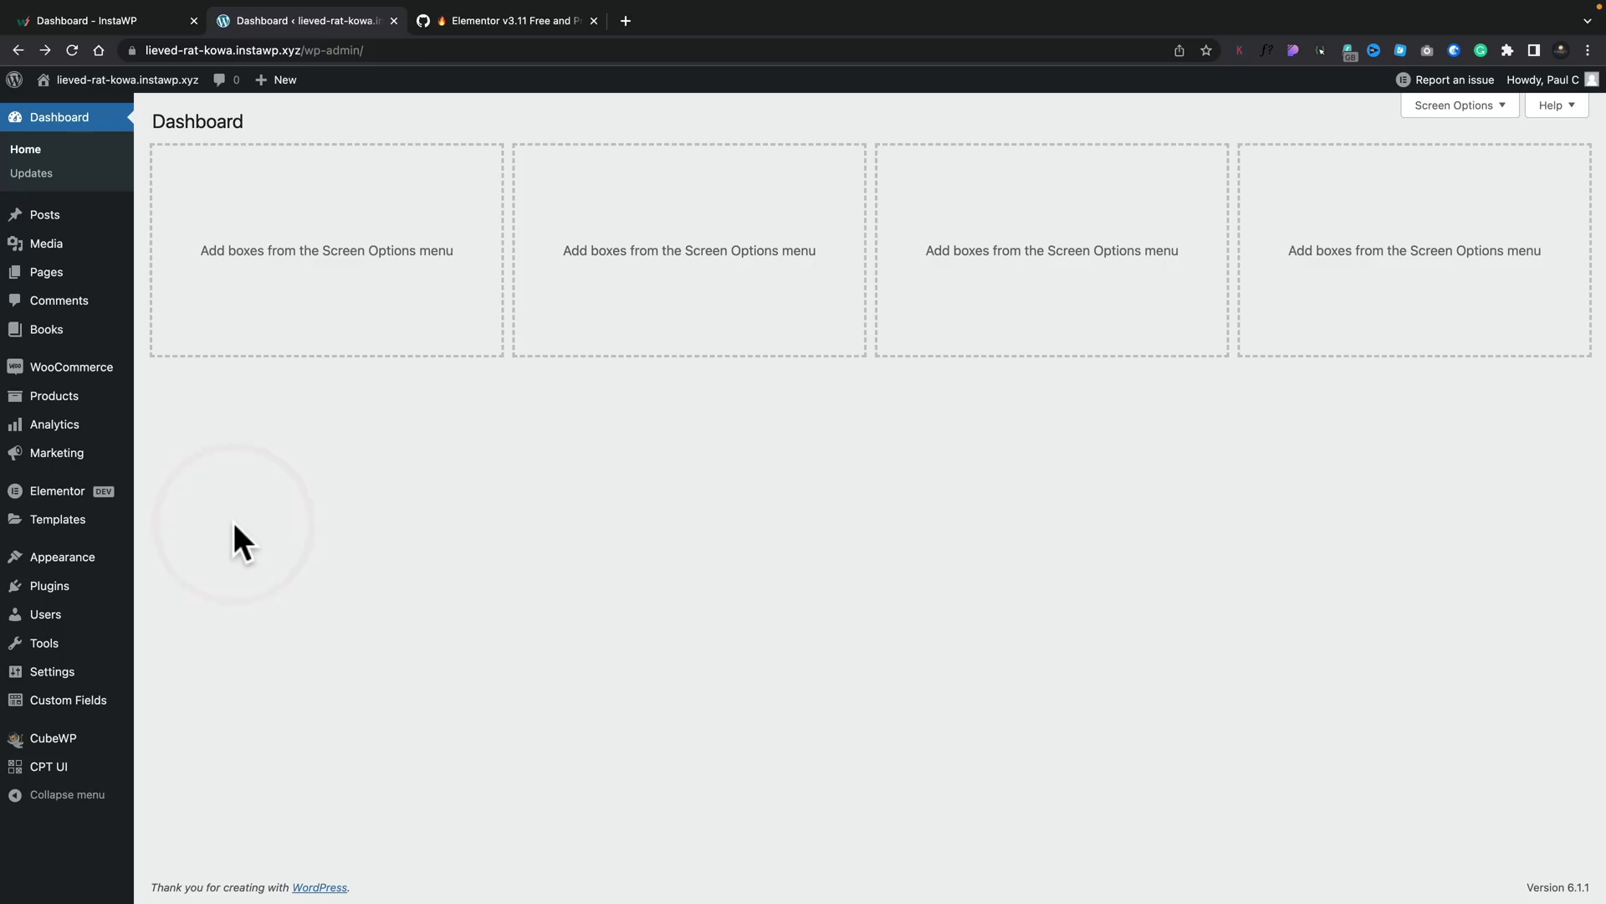
Step: Create a popup template named Sample and insert the black jellyfish menu layout from the popup library
mouse_move(74, 538)
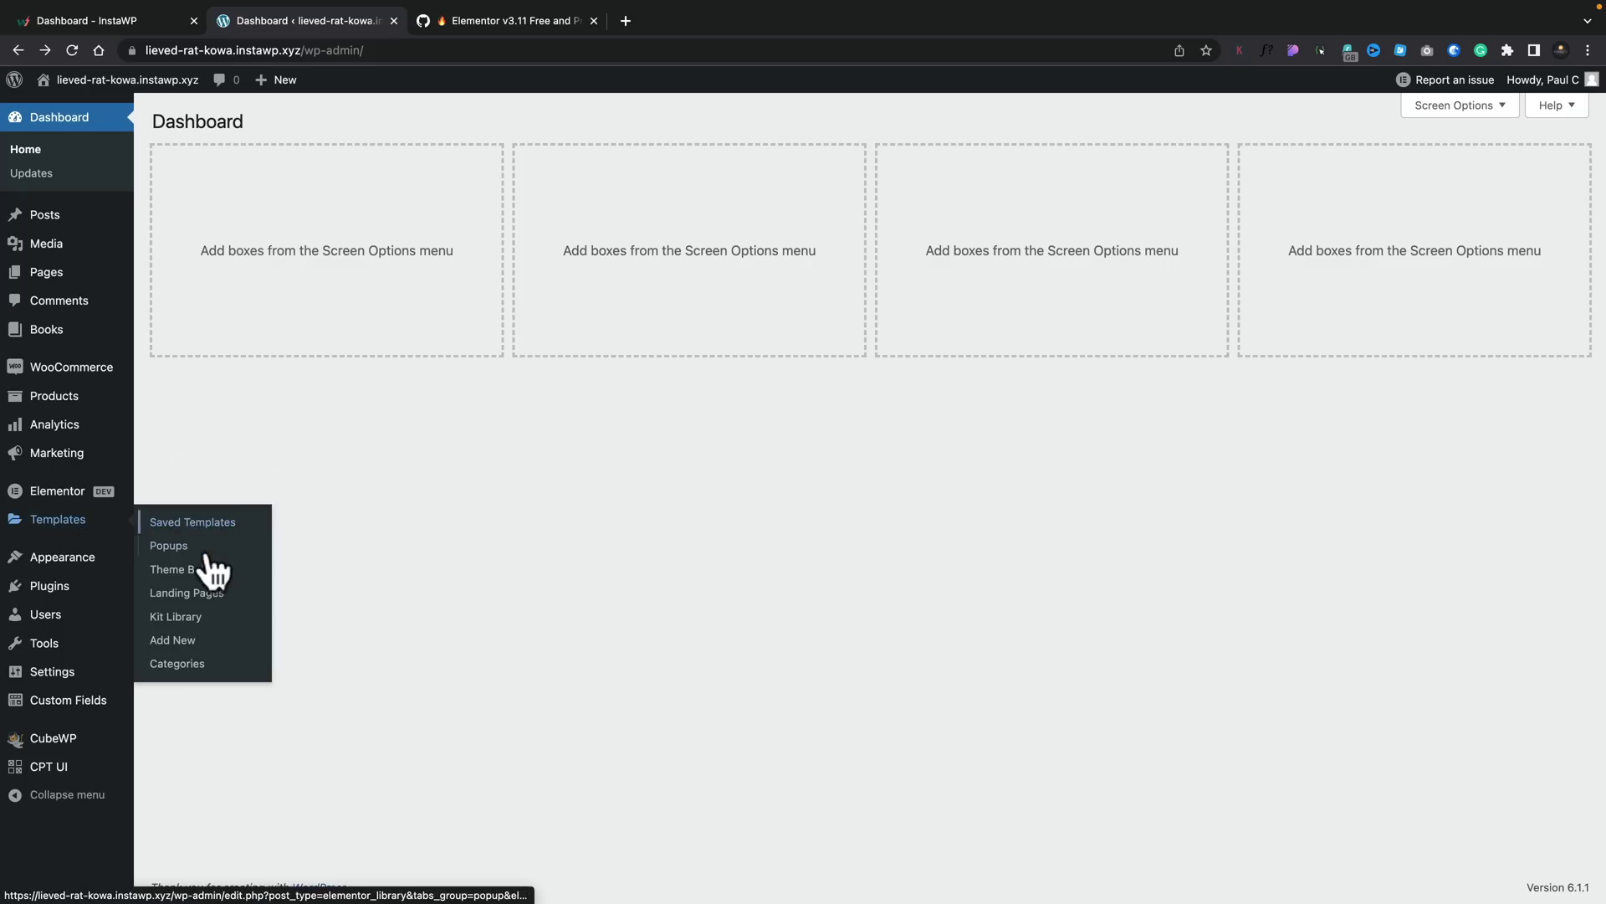
left_click(180, 548)
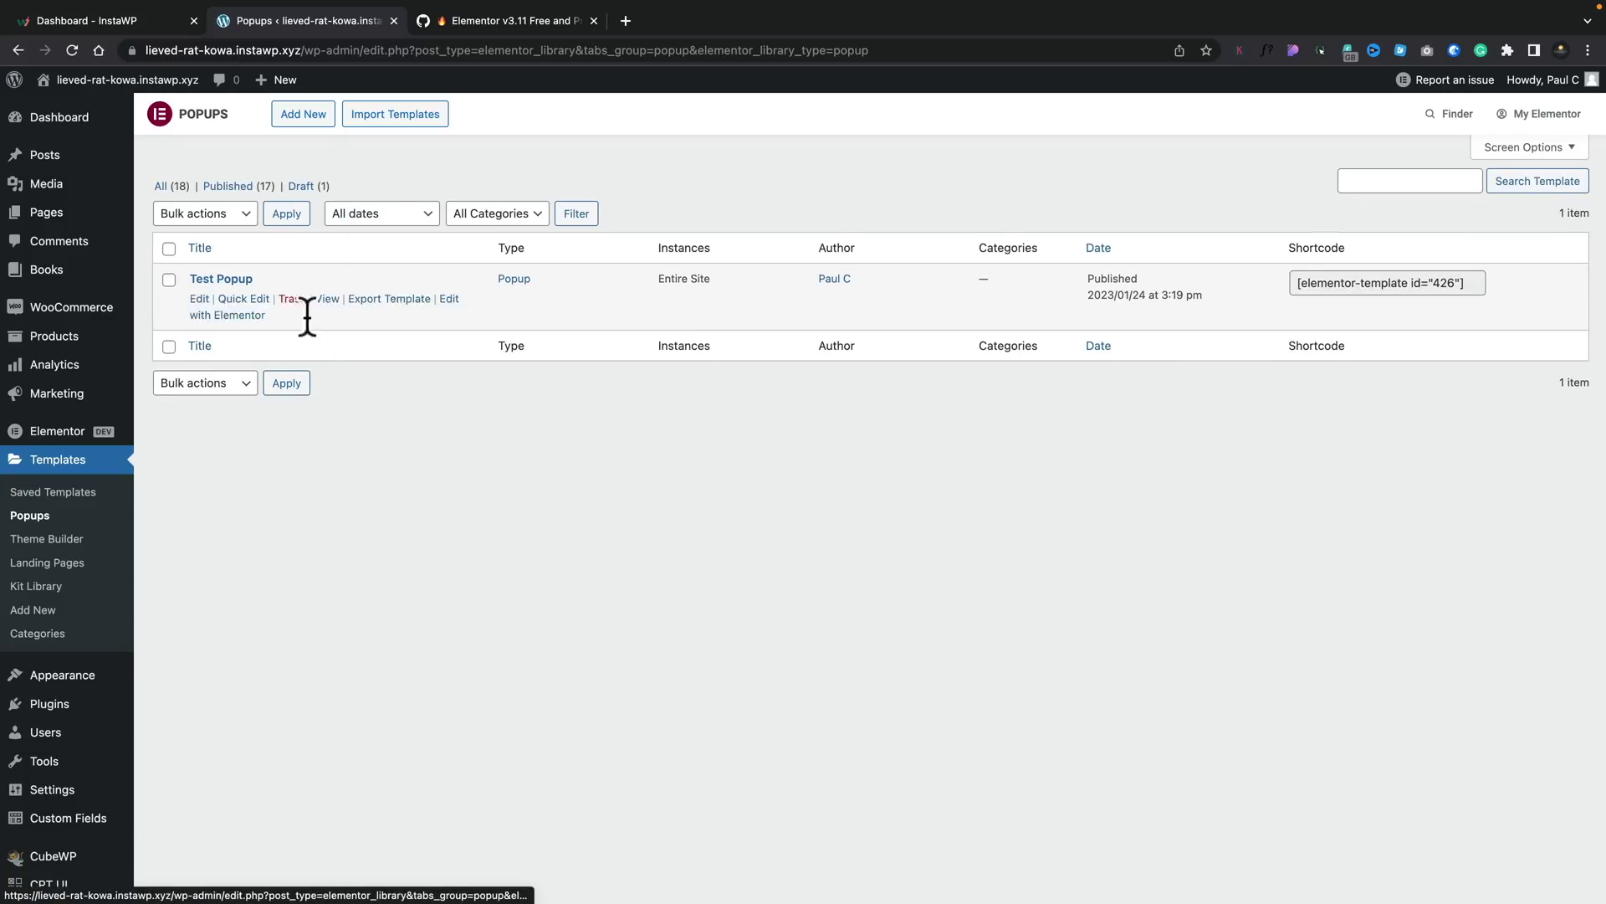
left_click(880, 550)
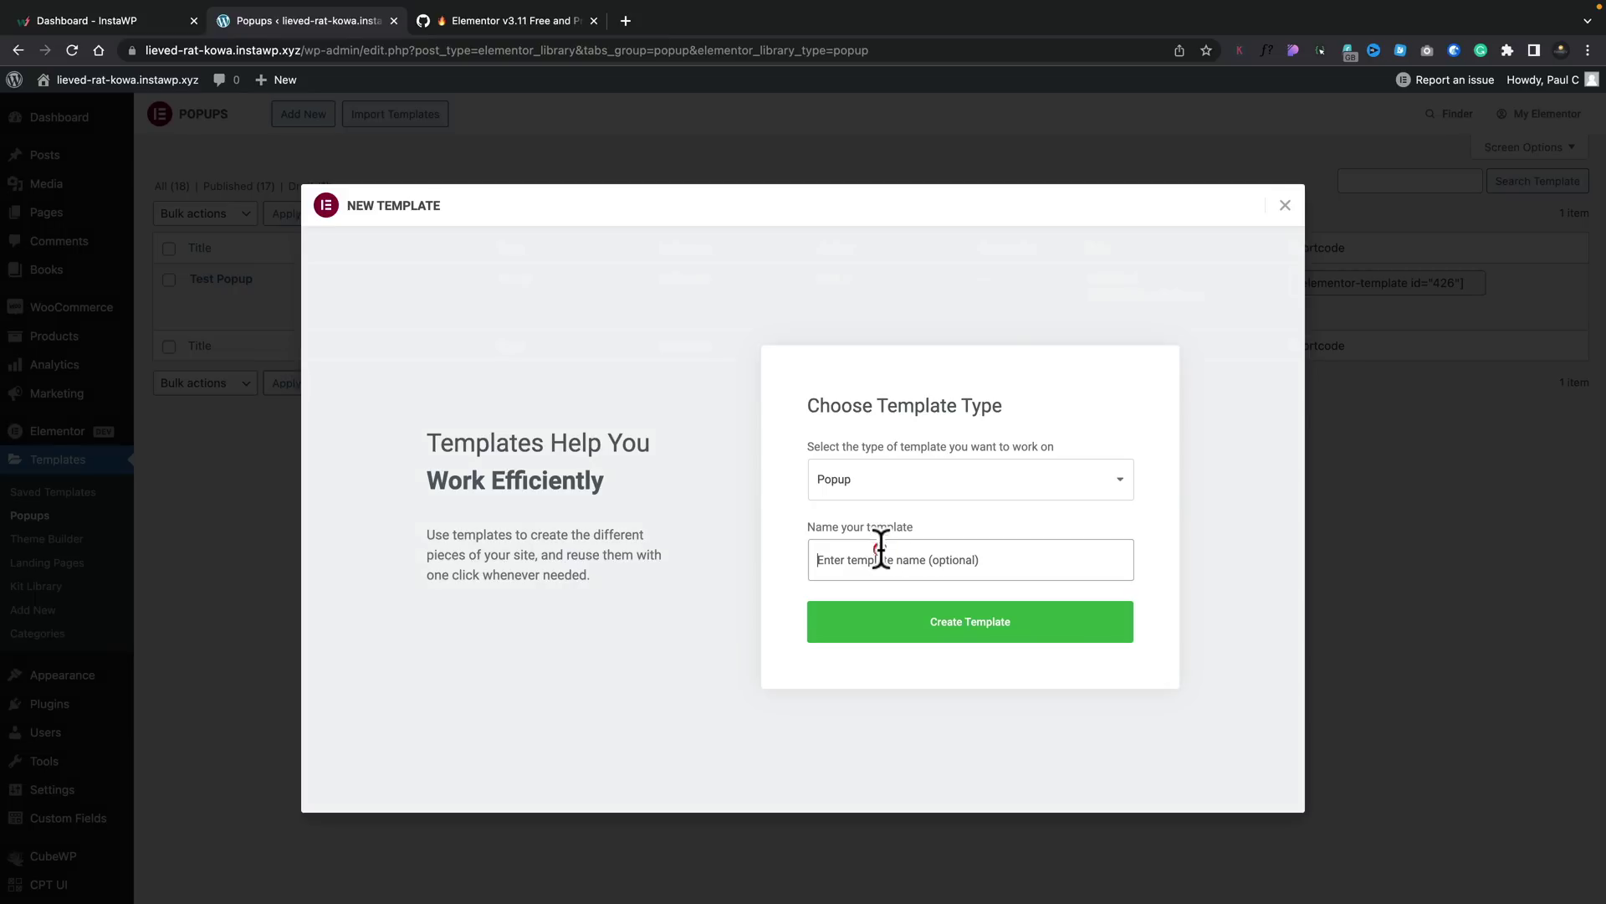
type("Sample")
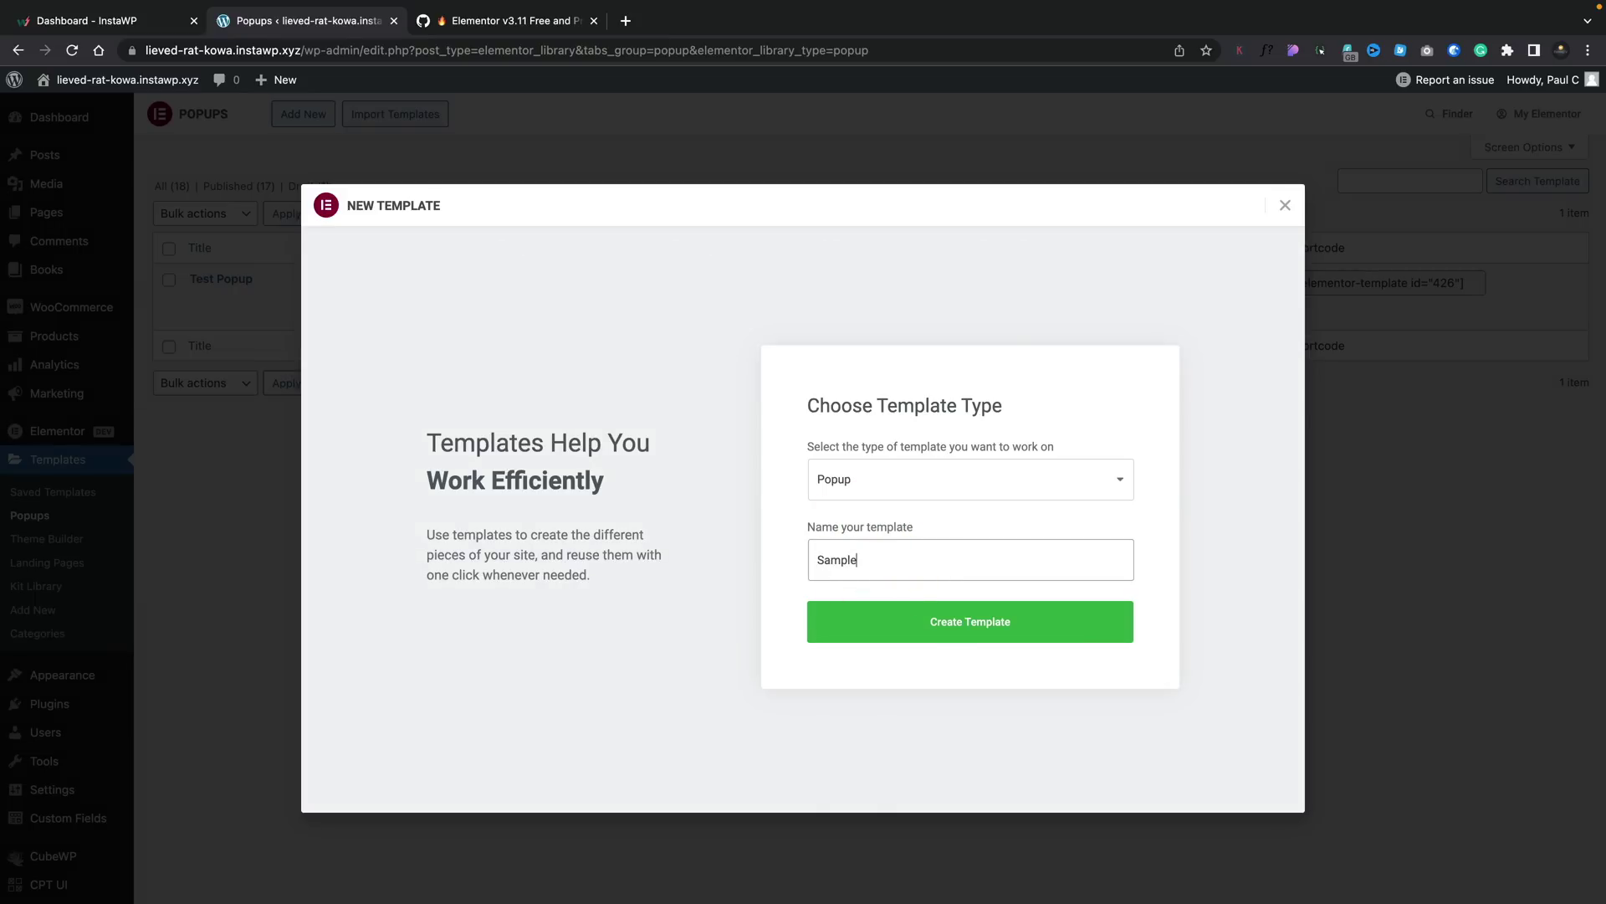
left_click(987, 628)
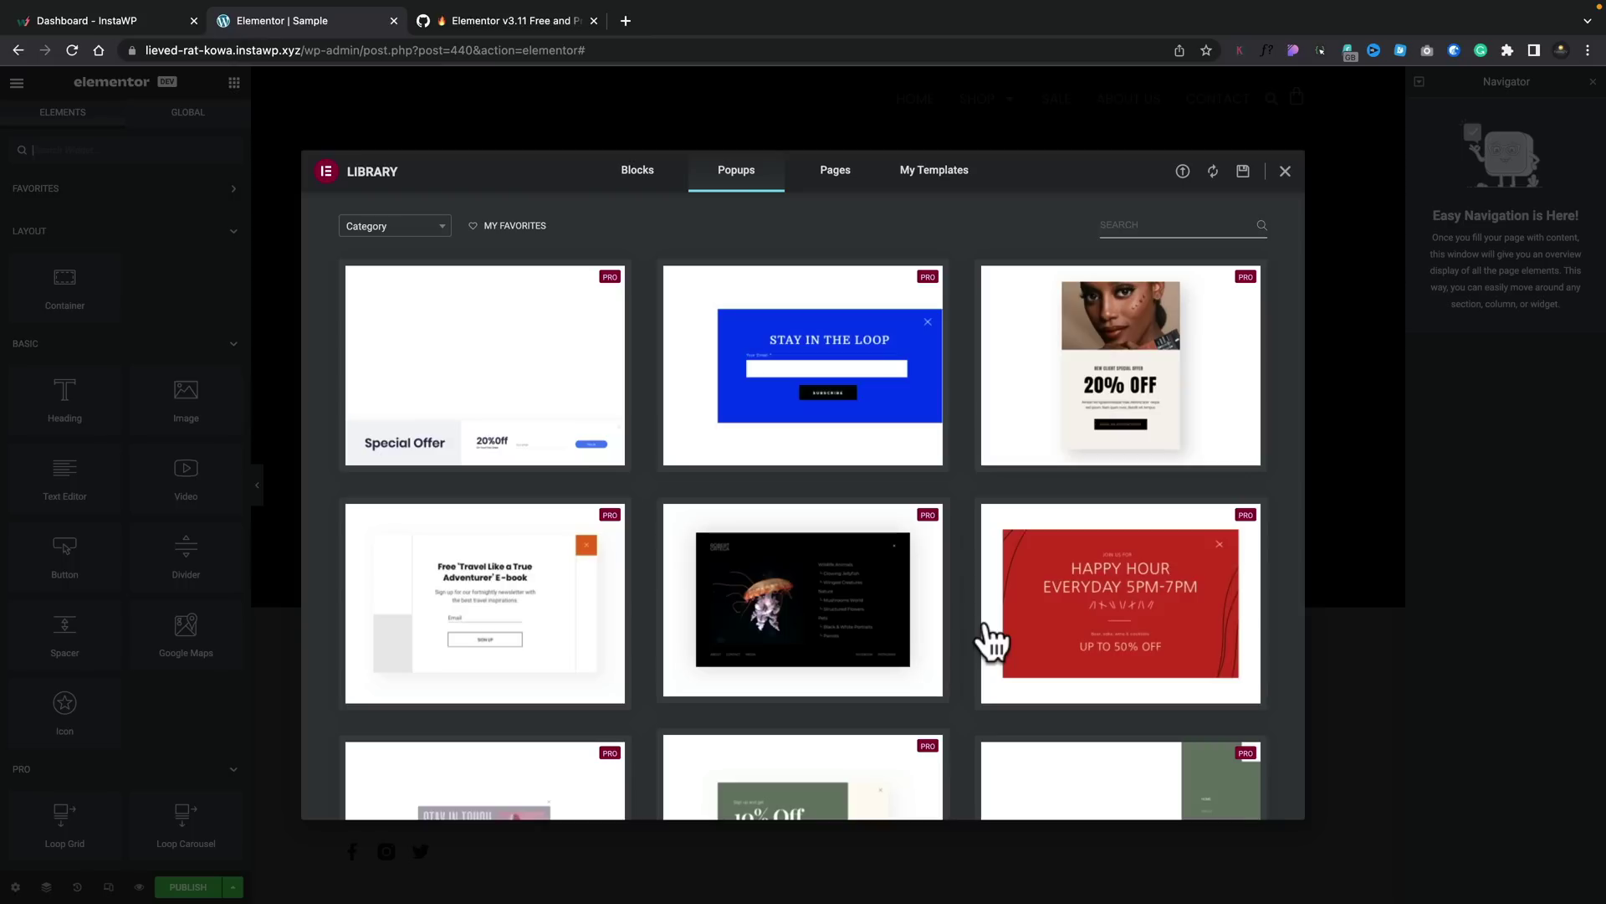
left_click(802, 576)
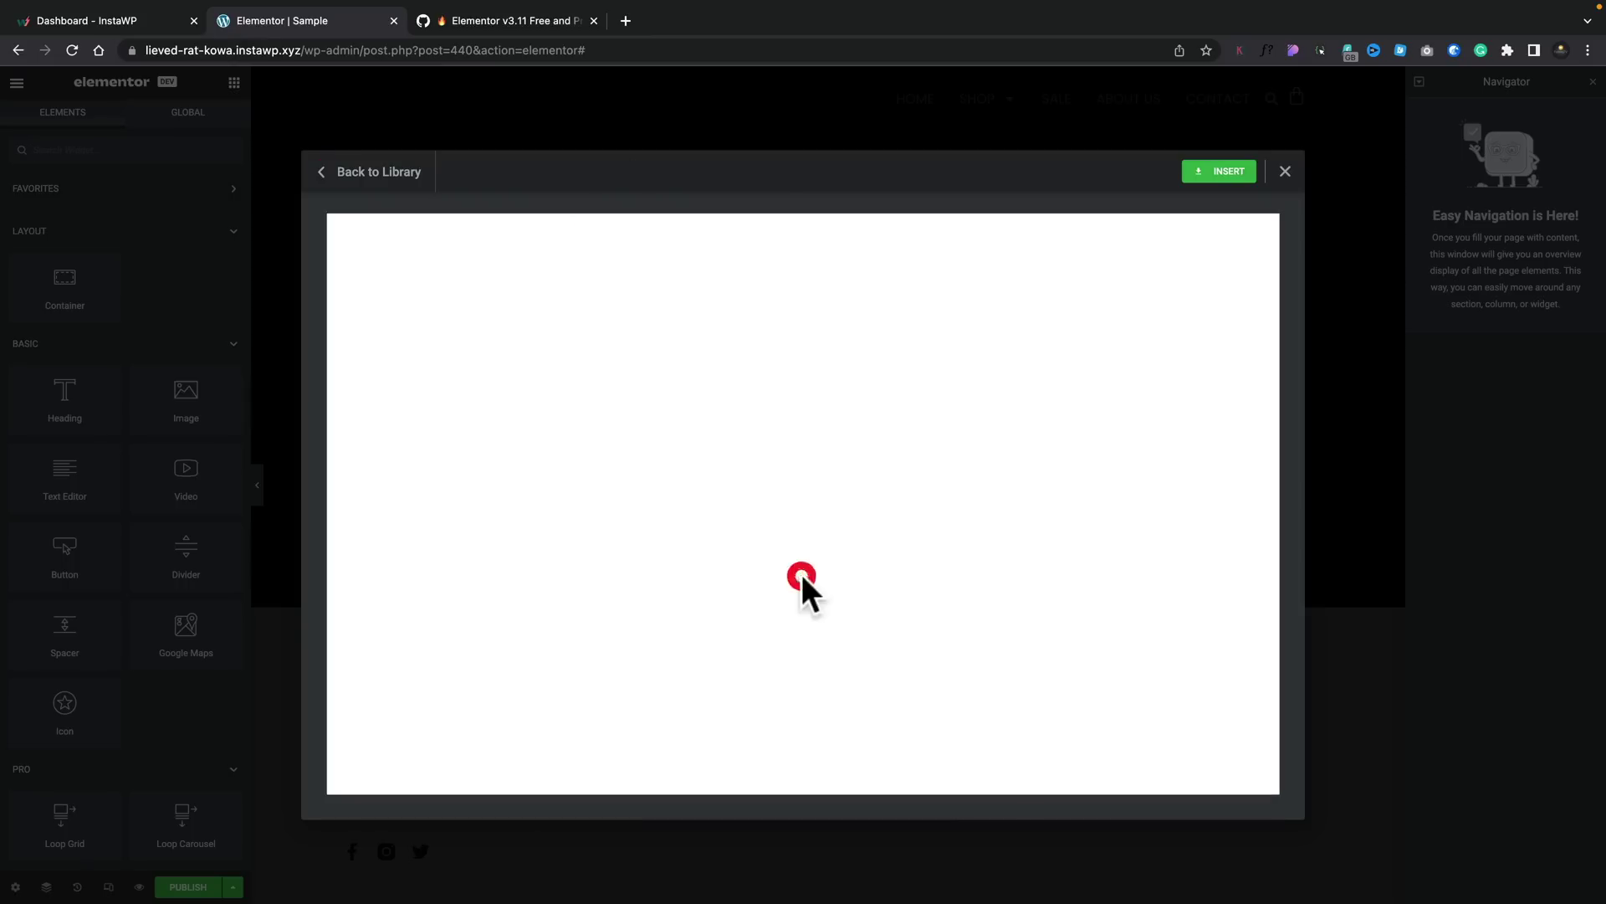
left_click(1221, 171)
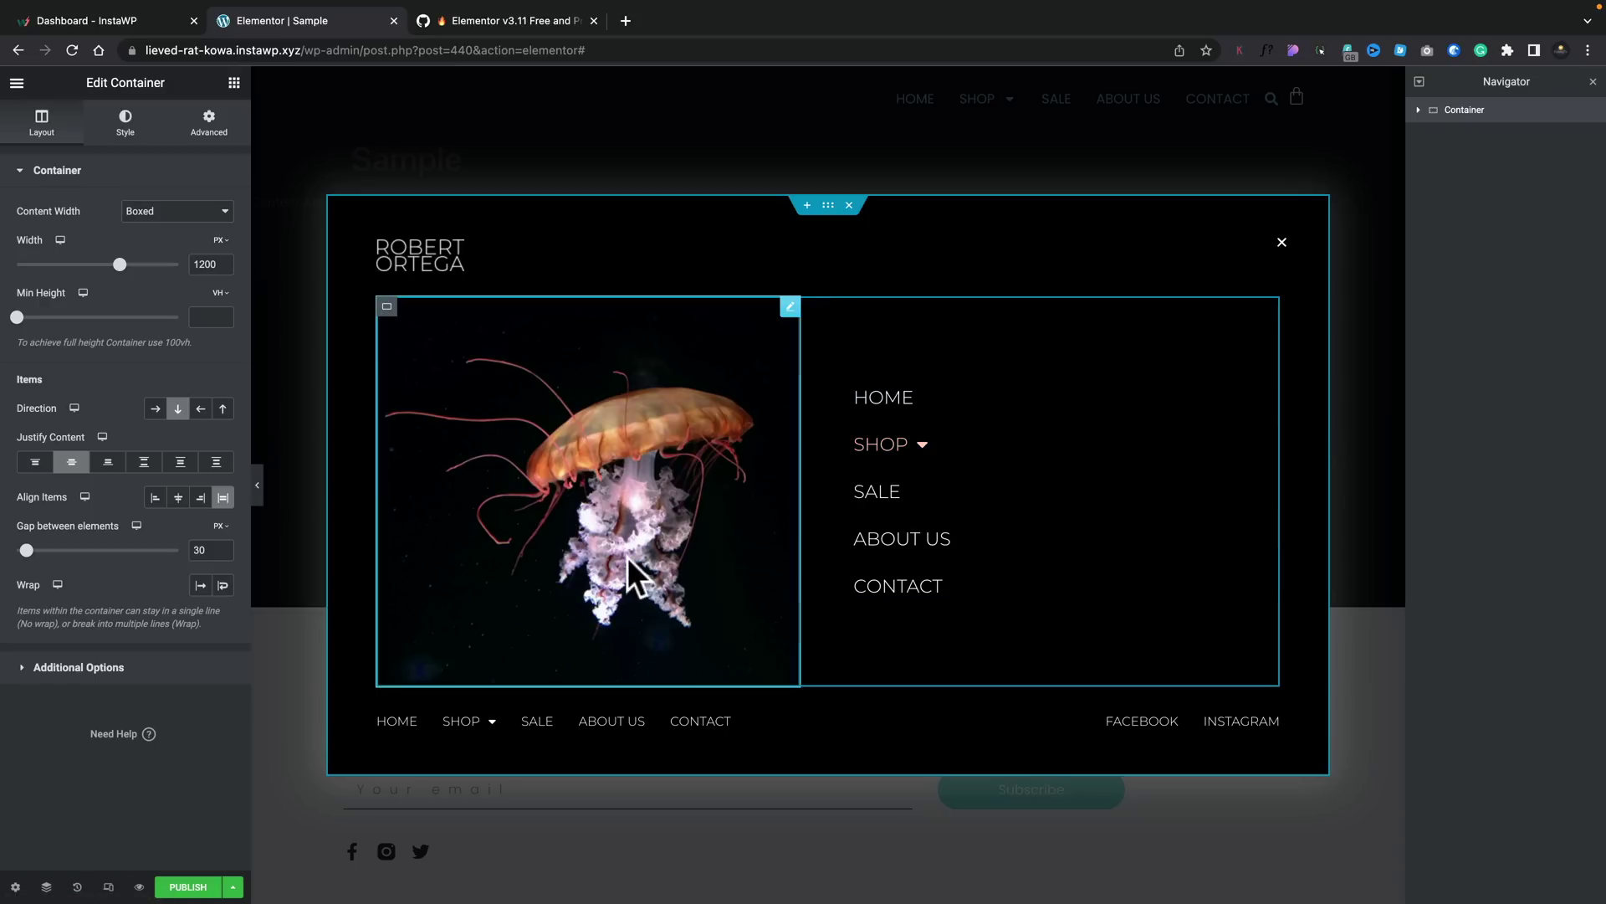
Step: Start publishing the popup with an Include Entire Site display condition, and go through its triggers to the advanced rules
left_click(188, 886)
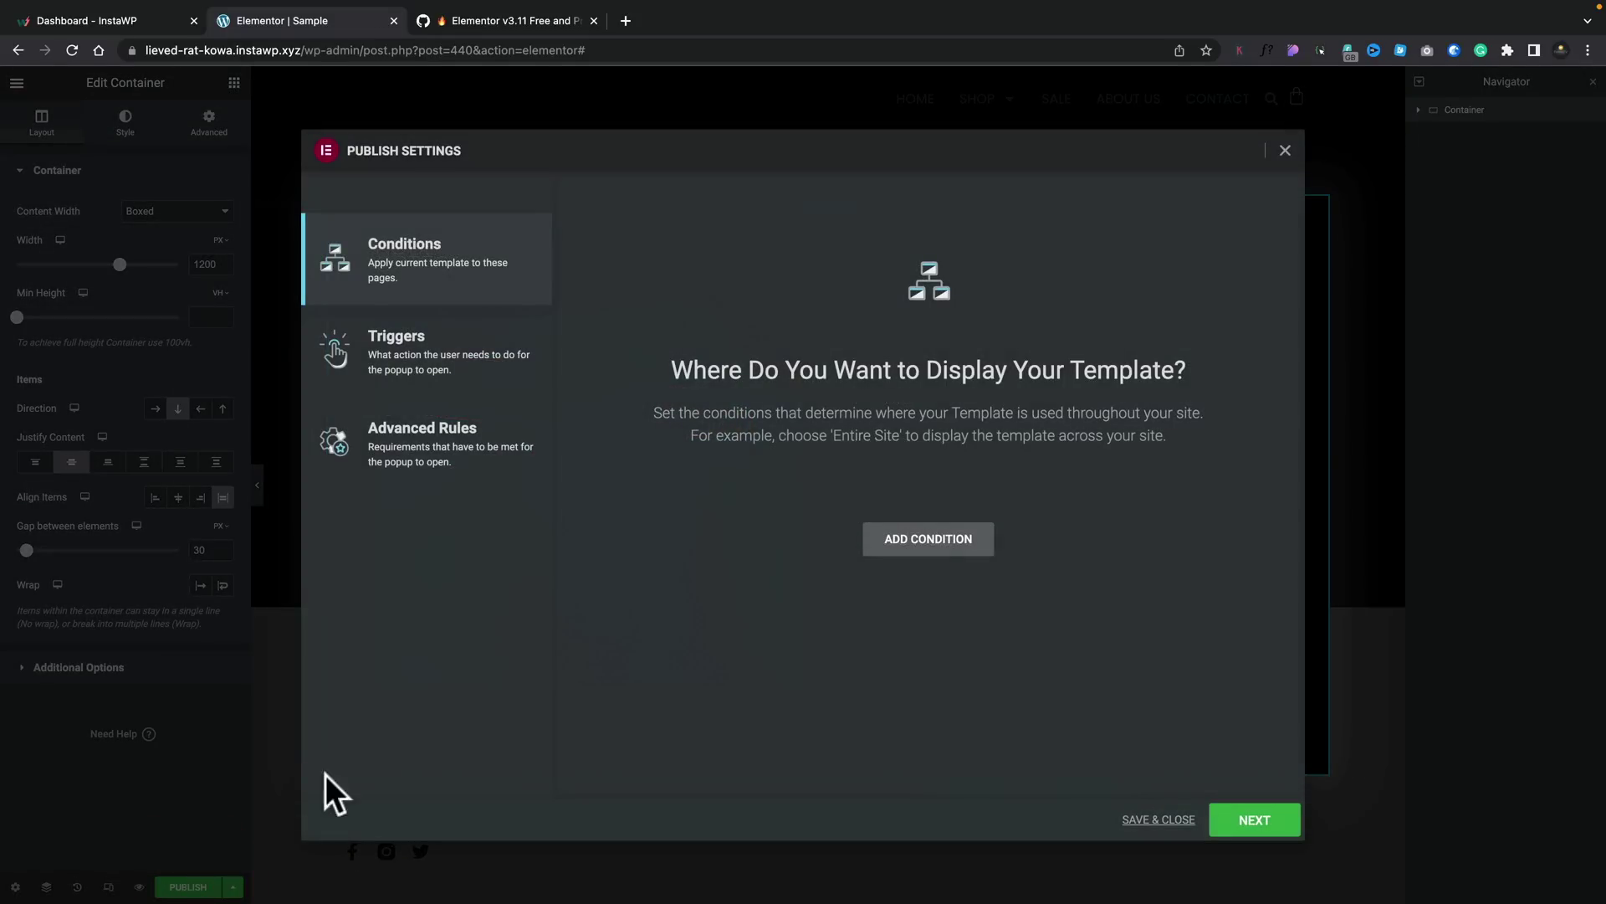
left_click(974, 545)
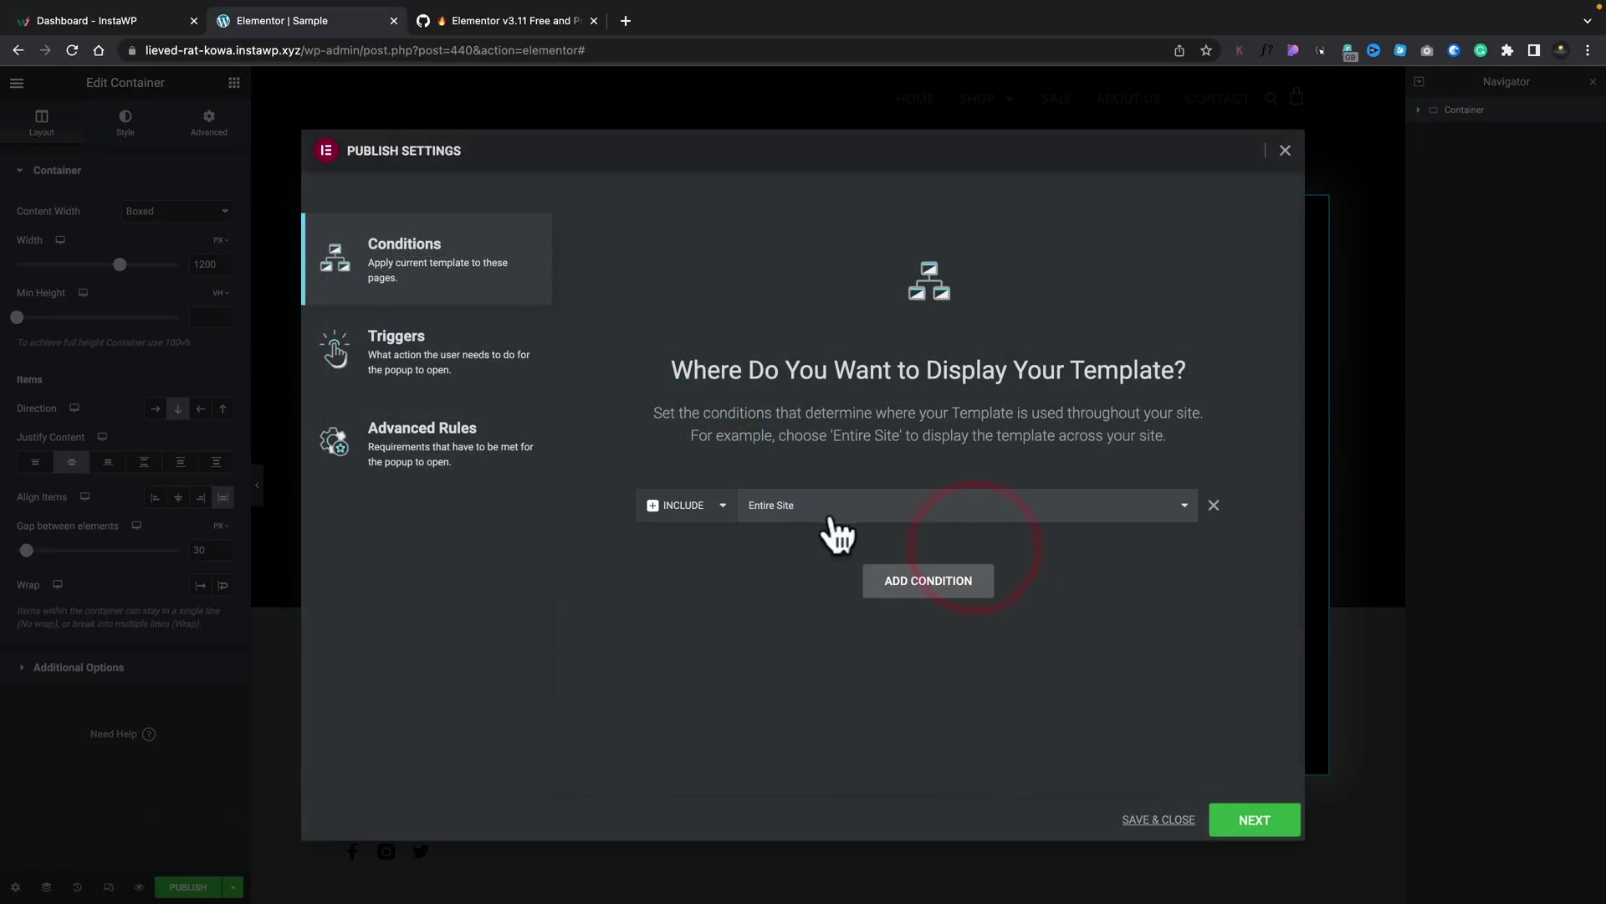
left_click(418, 355)
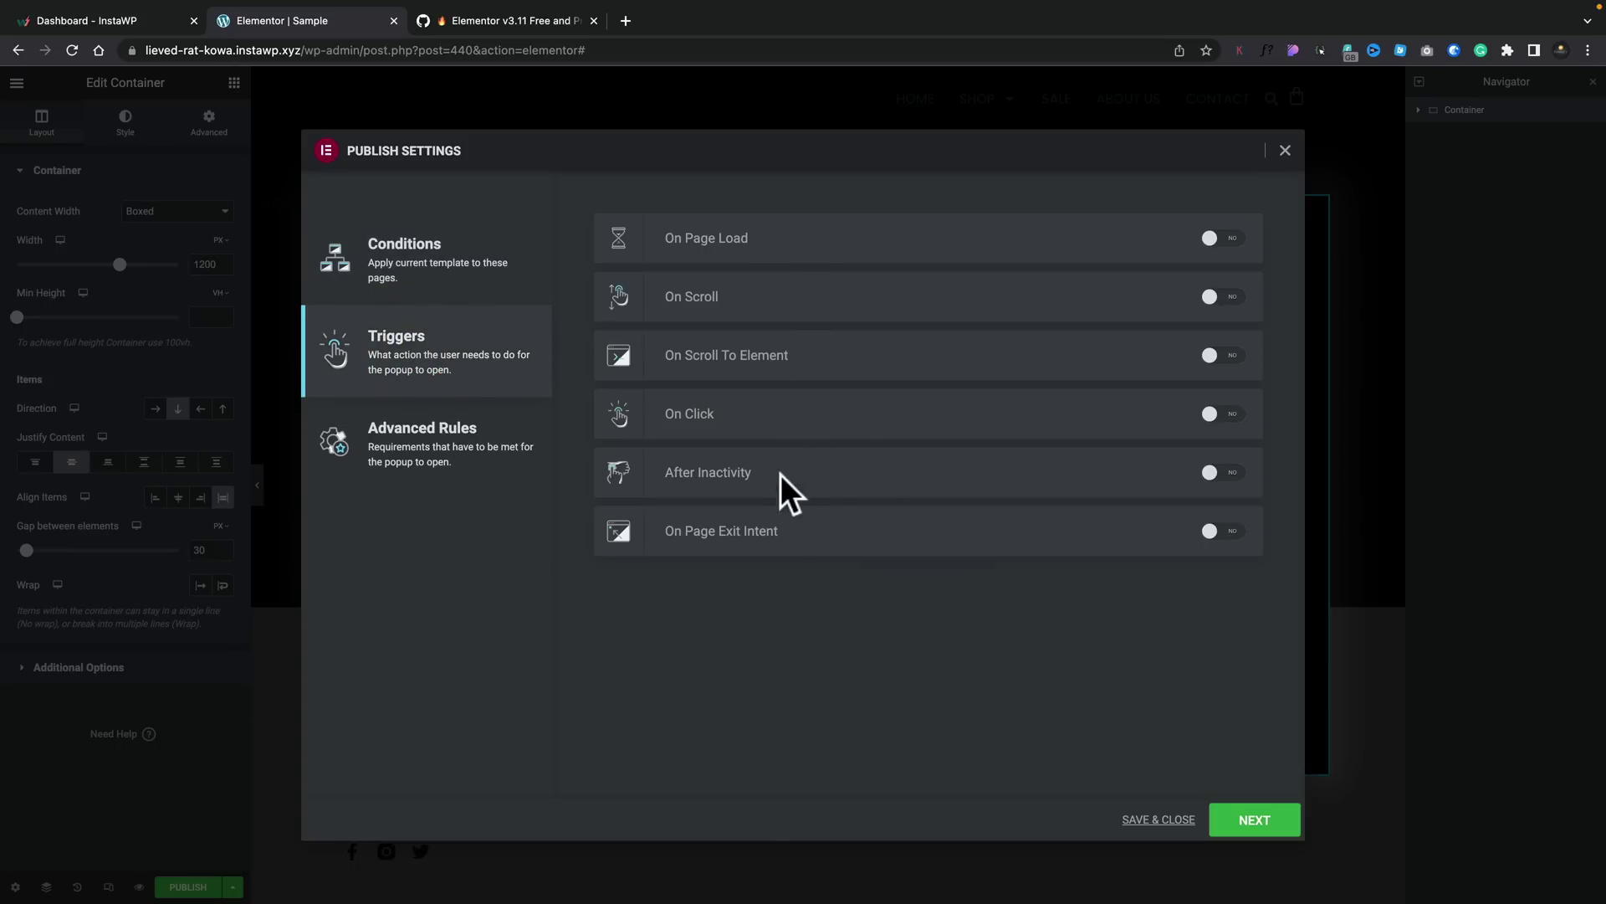
left_click(409, 449)
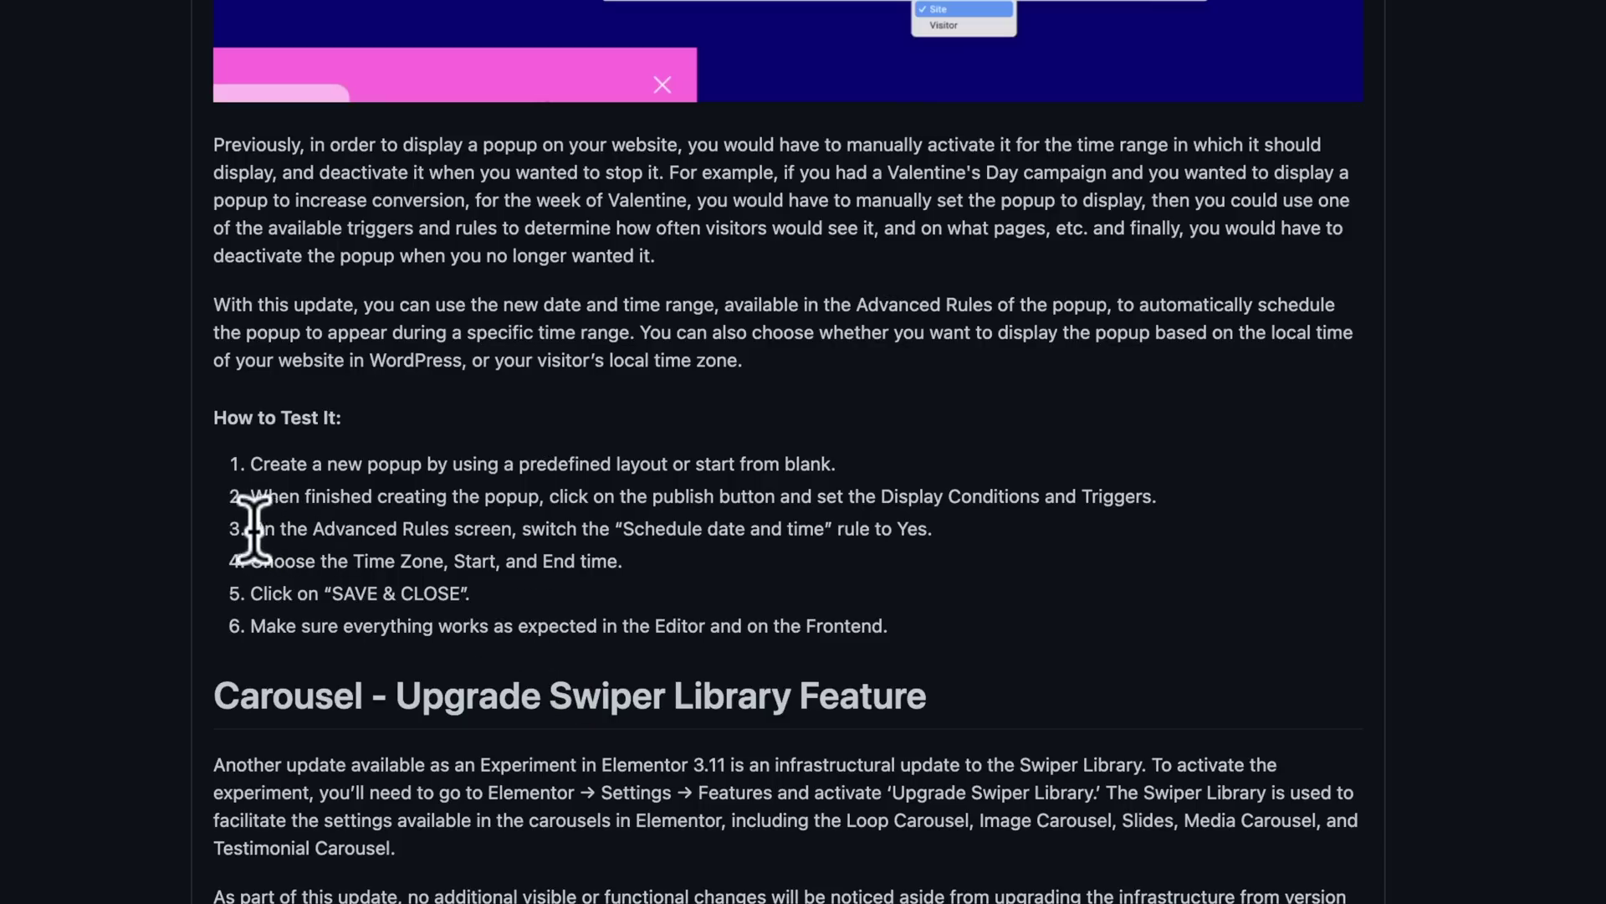
Step: Switch to the Elementor 3.11 release notes on GitHub and highlight the testing instruction for the "Schedule date and time" rule
left_click_drag(255, 528, 935, 535)
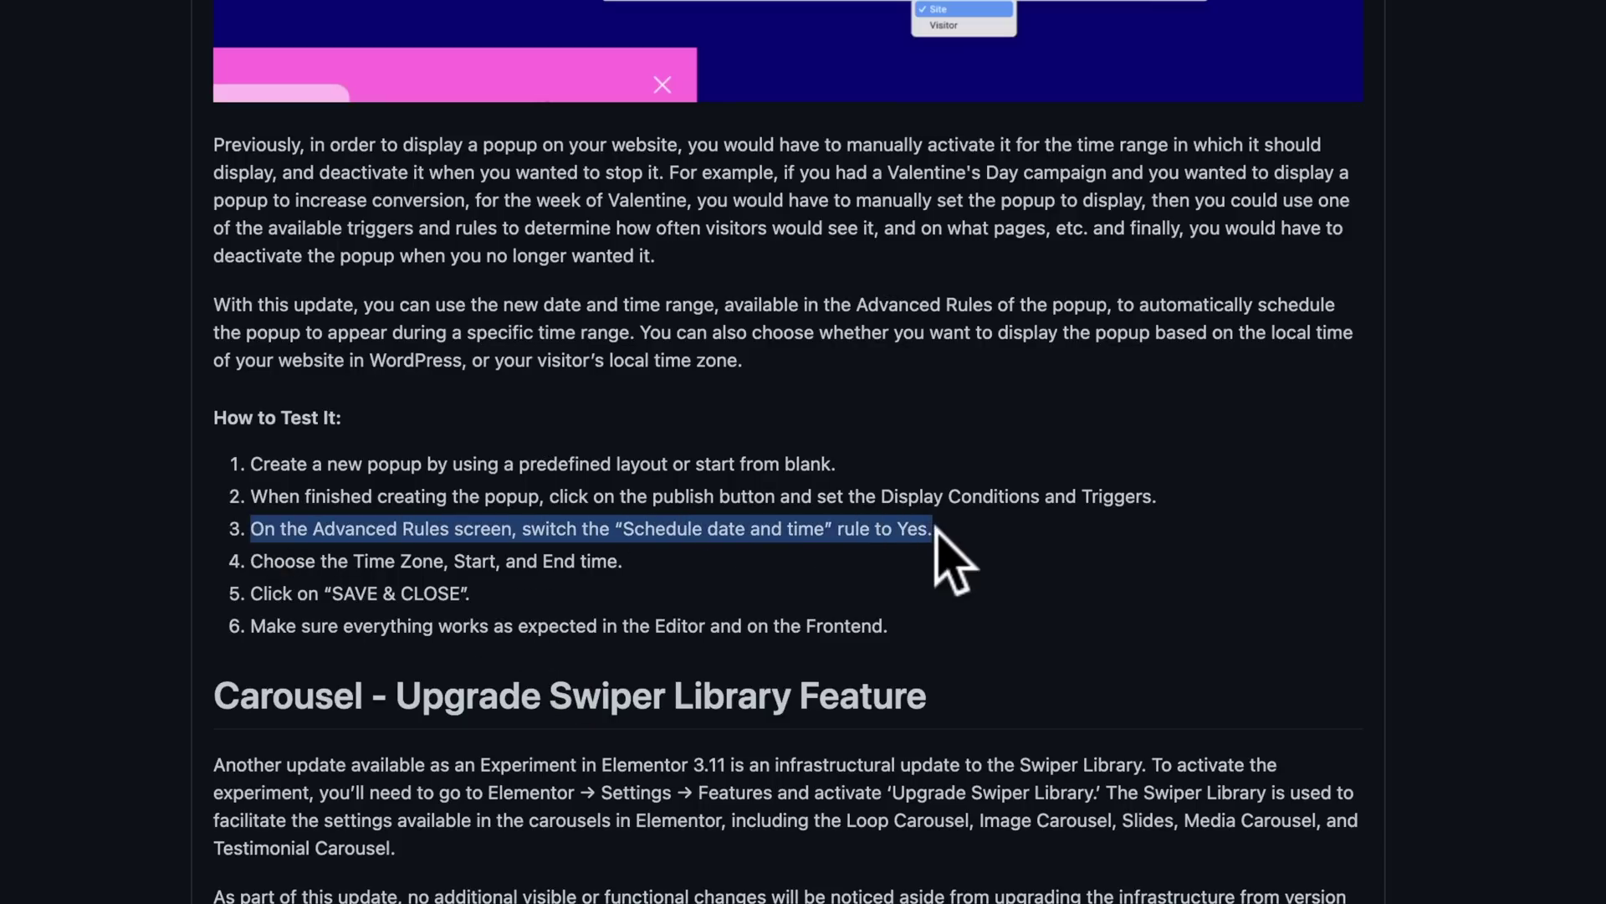